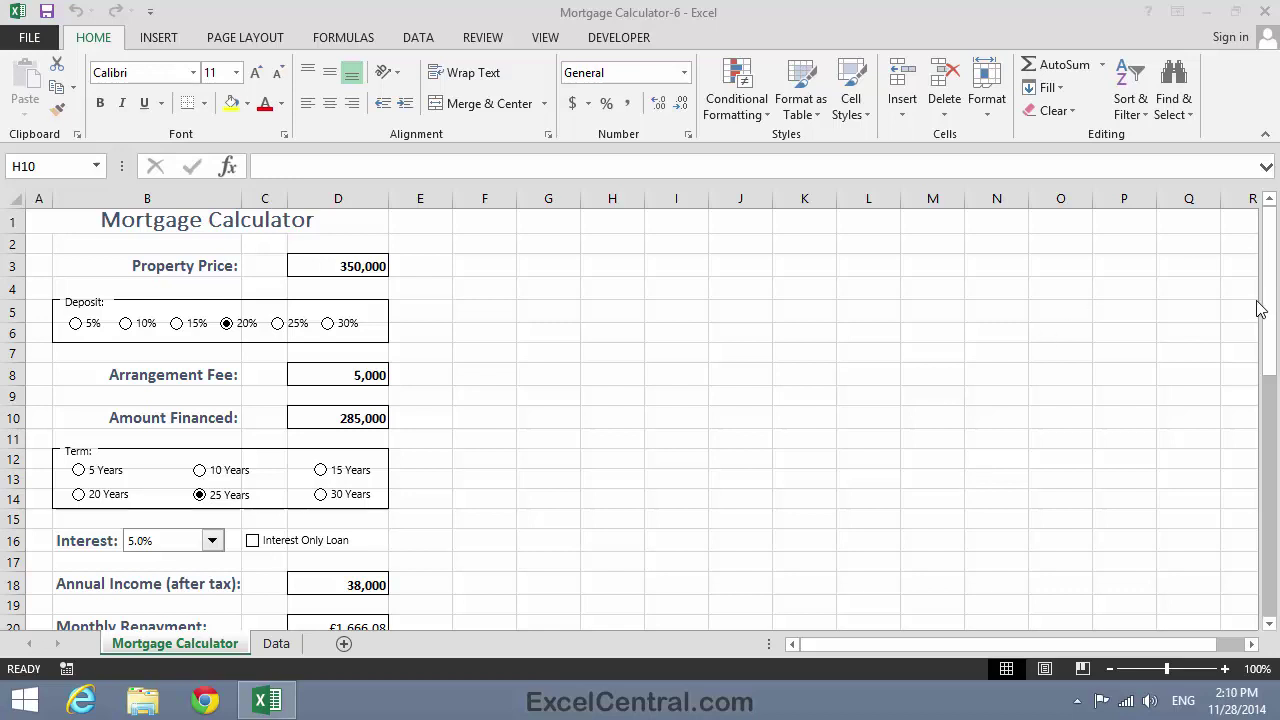
# Step: Test the calculator by switching the Interest Only Loan option on and back off
pyautogui.click(1268, 330)
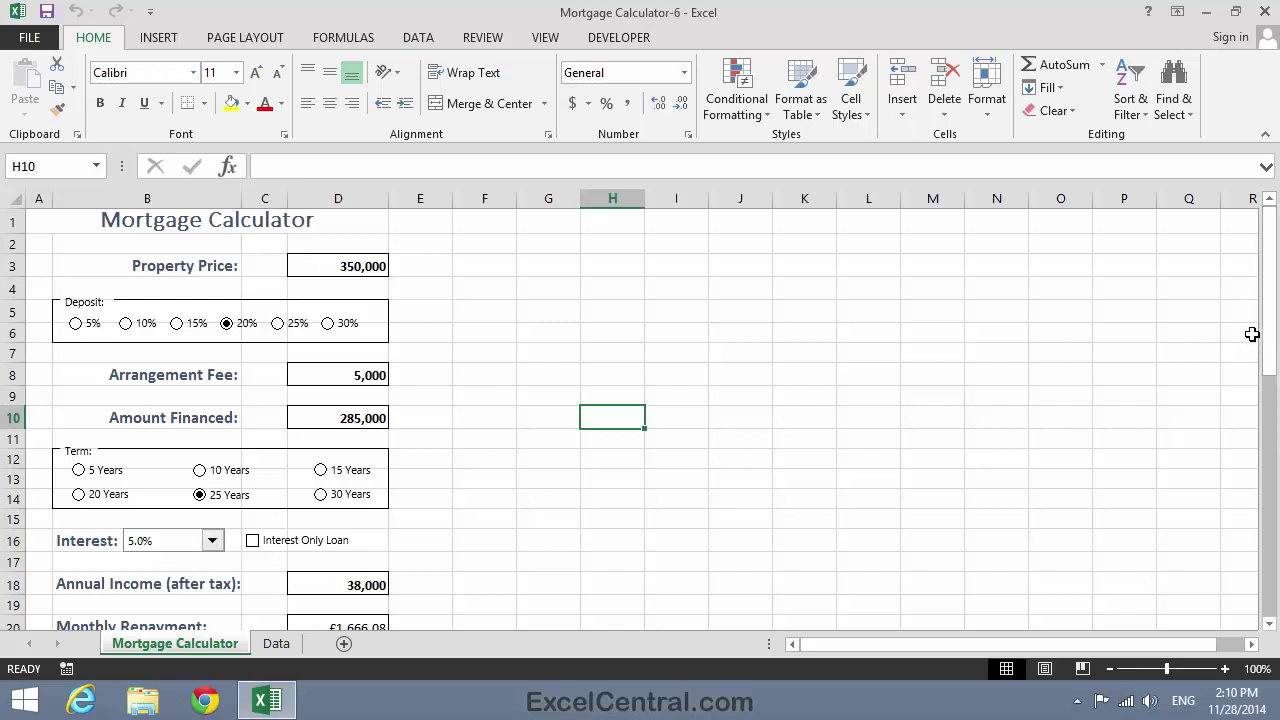
pyautogui.moveTo(1268, 330); pyautogui.dragTo(1258, 452)
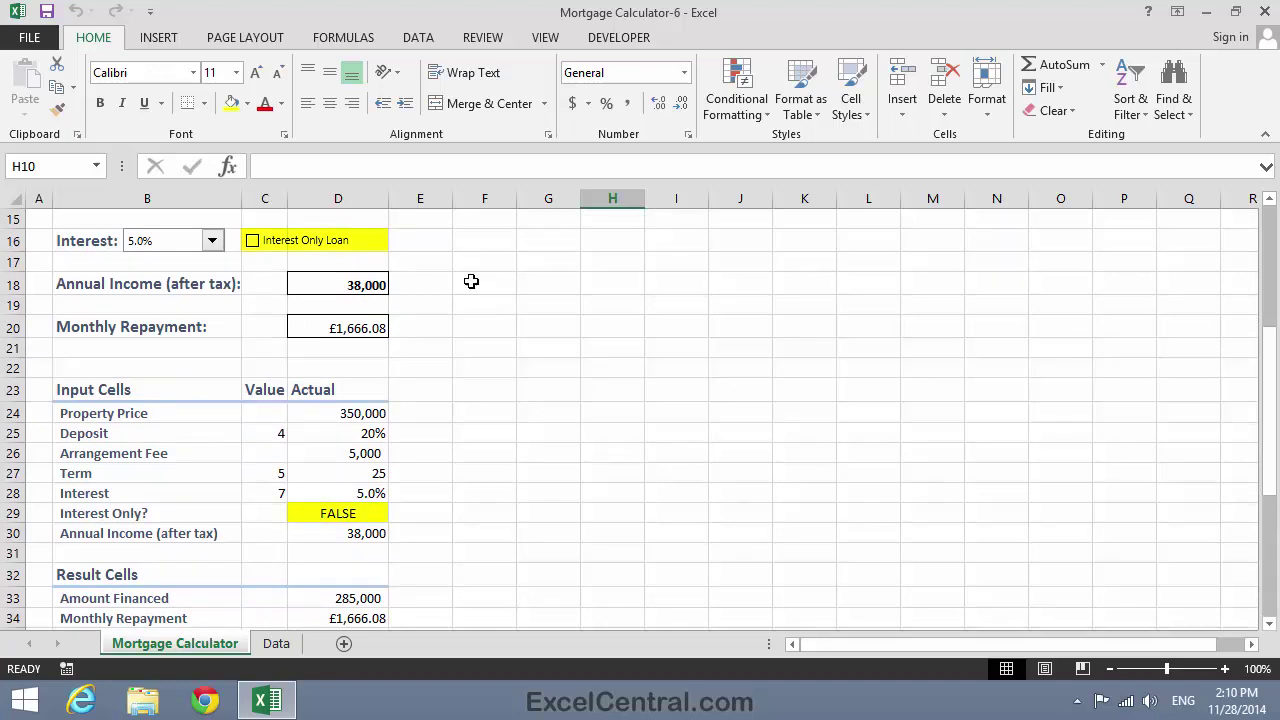
pyautogui.click(252, 246)
pyautogui.click(251, 243)
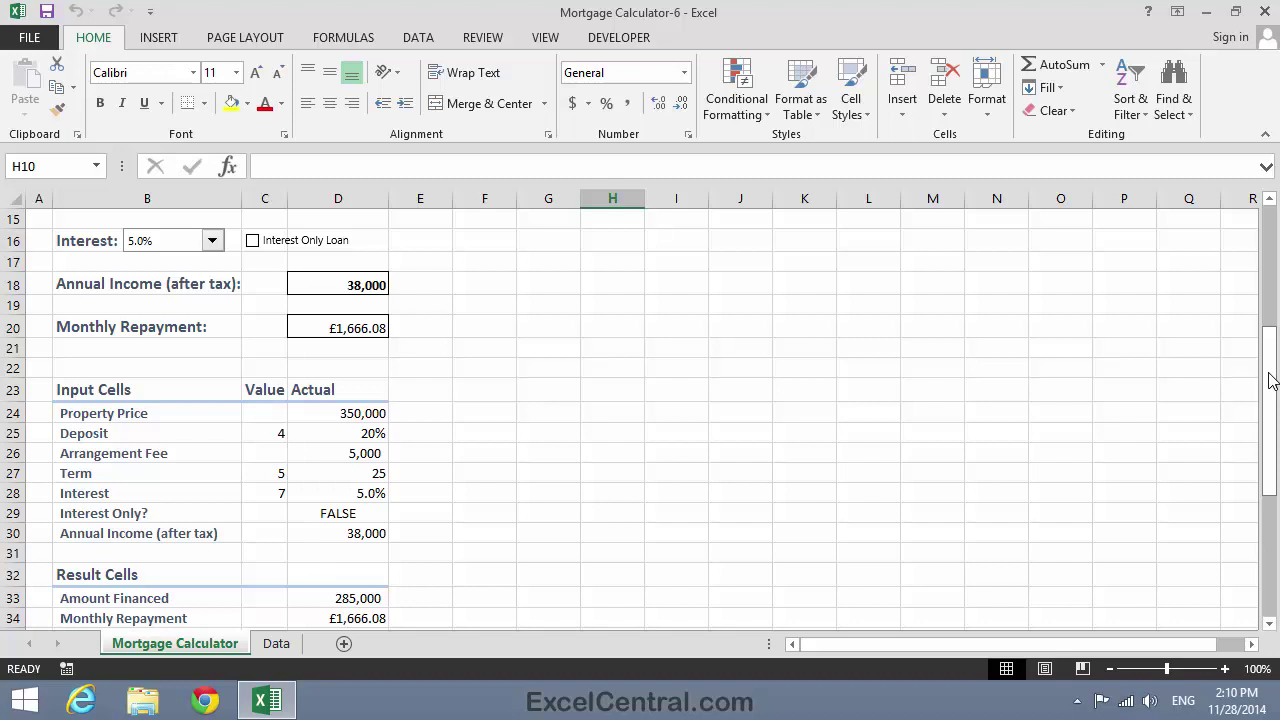
# Step: Show the Function Arguments for D34's =-PMT(D28/12,D27*12,D33) Monthly Repayment formula
pyautogui.moveTo(1270, 380); pyautogui.dragTo(1267, 418)
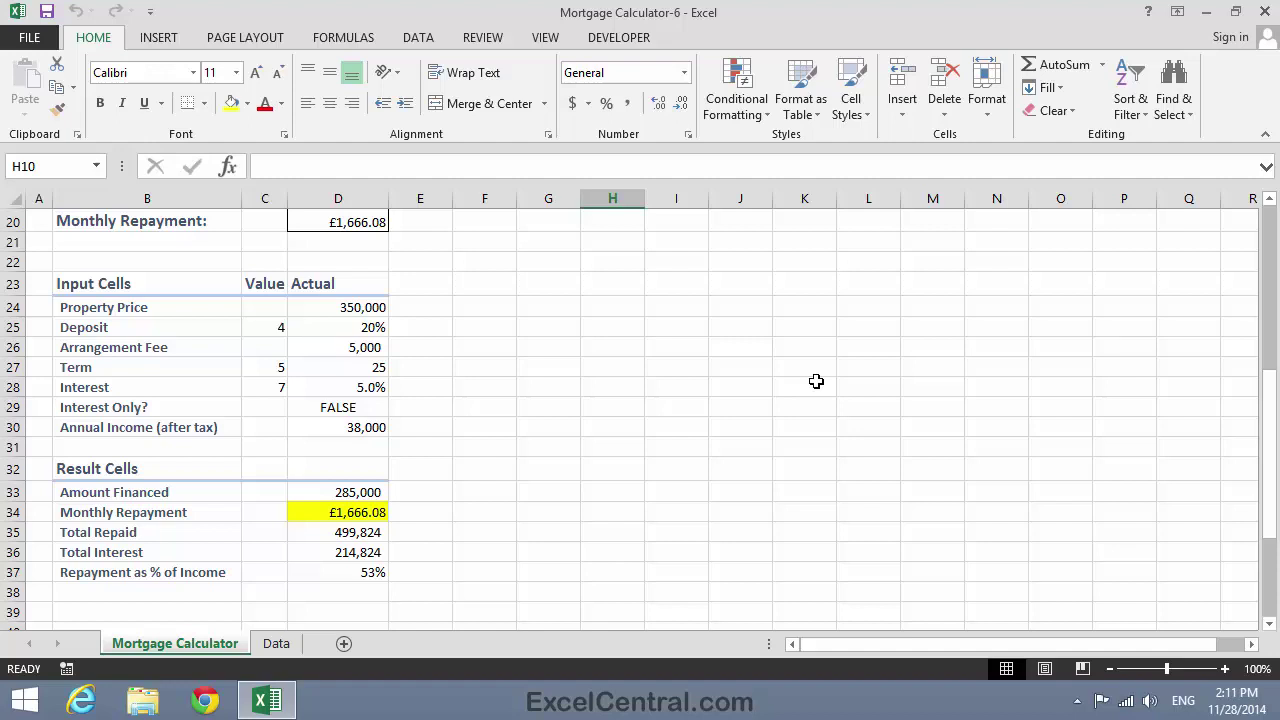
pyautogui.click(350, 512)
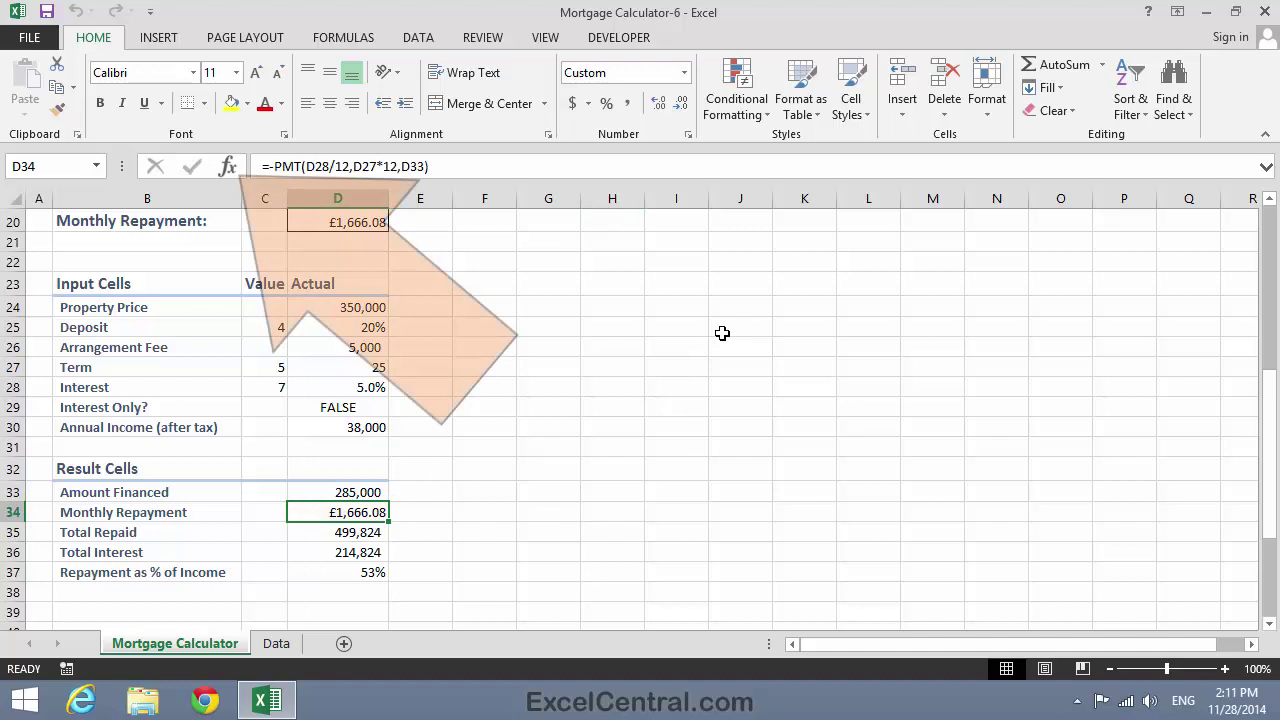
pyautogui.click(228, 166)
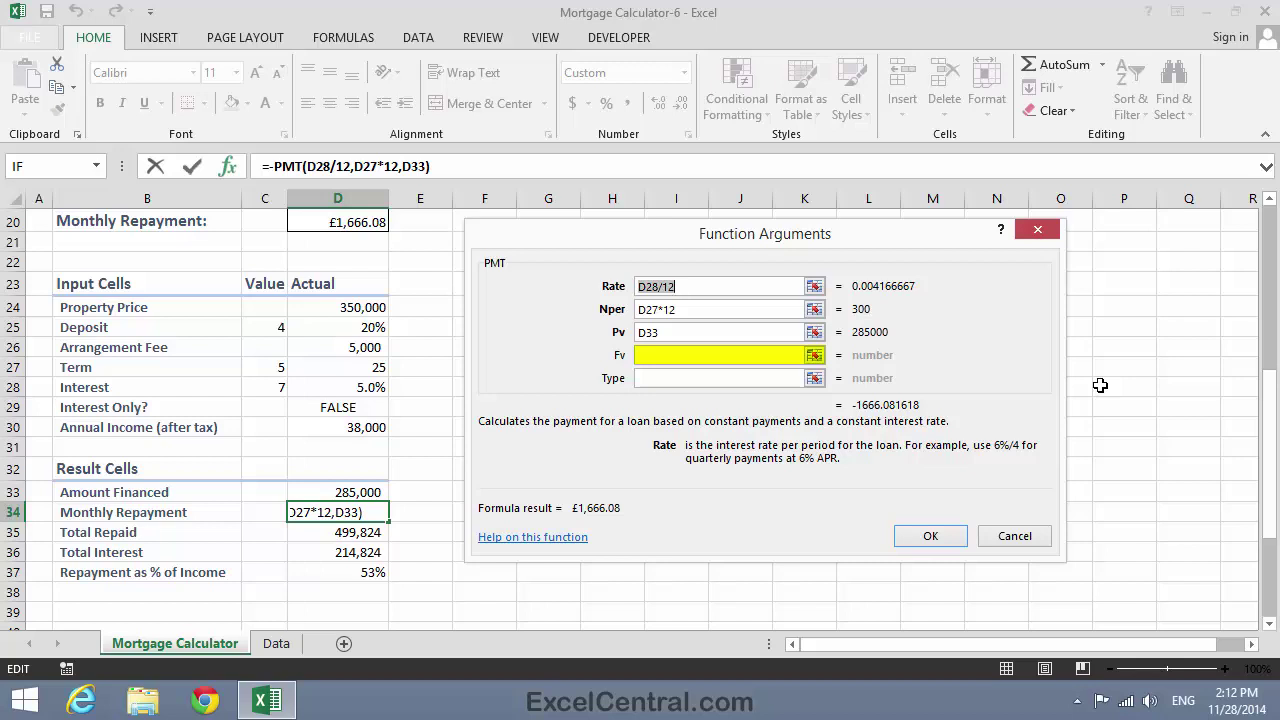
pyautogui.click(650, 354)
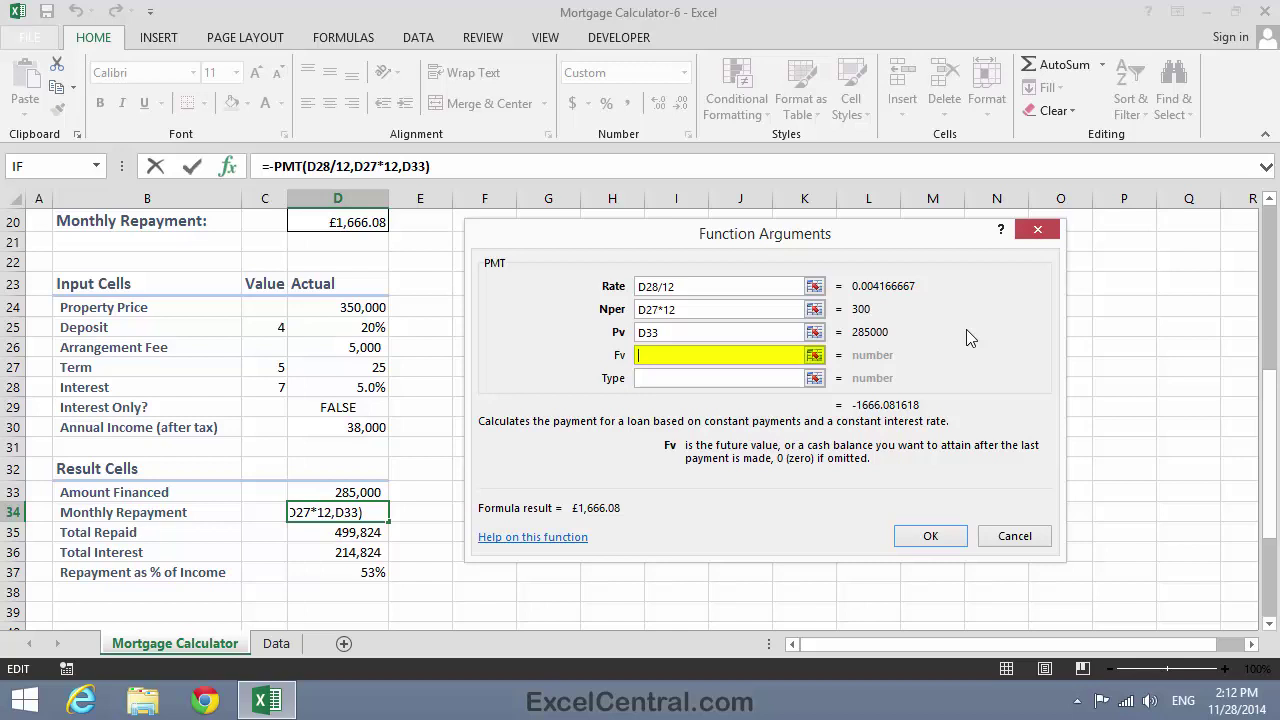
pyautogui.write('-100')
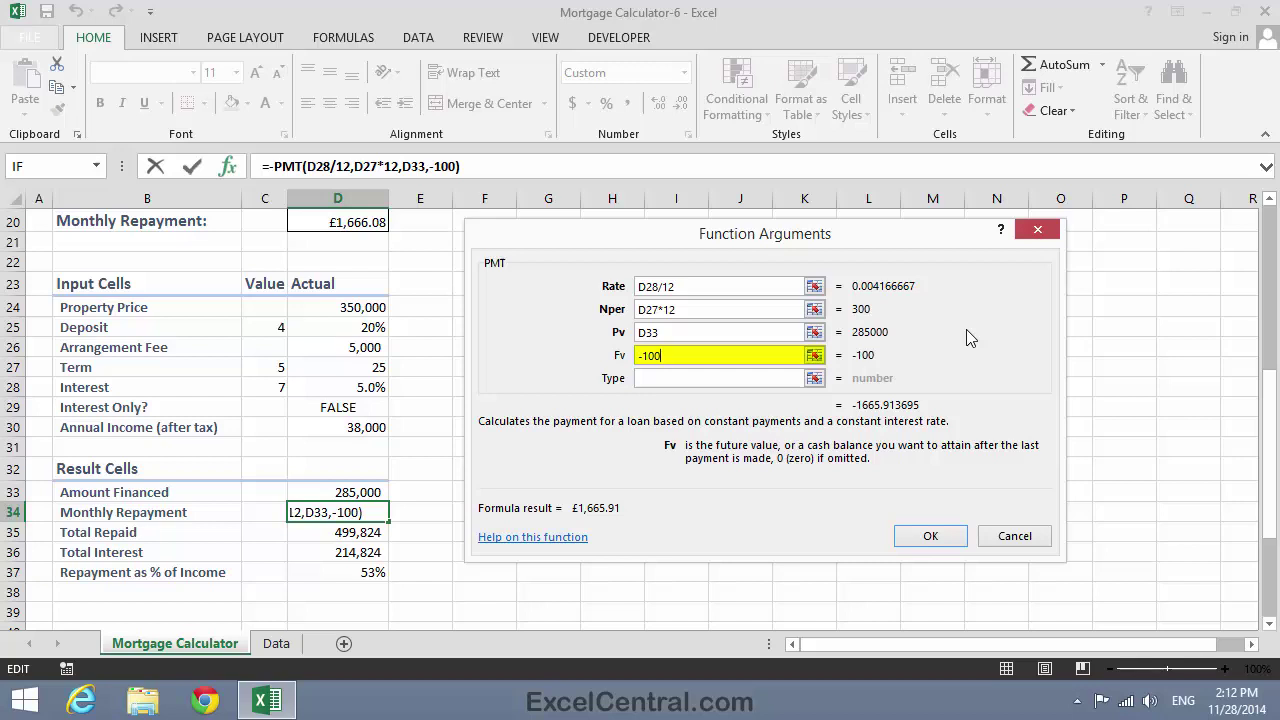
pyautogui.press('BackSpace')
pyautogui.press('BackSpace')
pyautogui.press('BackSpace')
pyautogui.press('BackSpace')
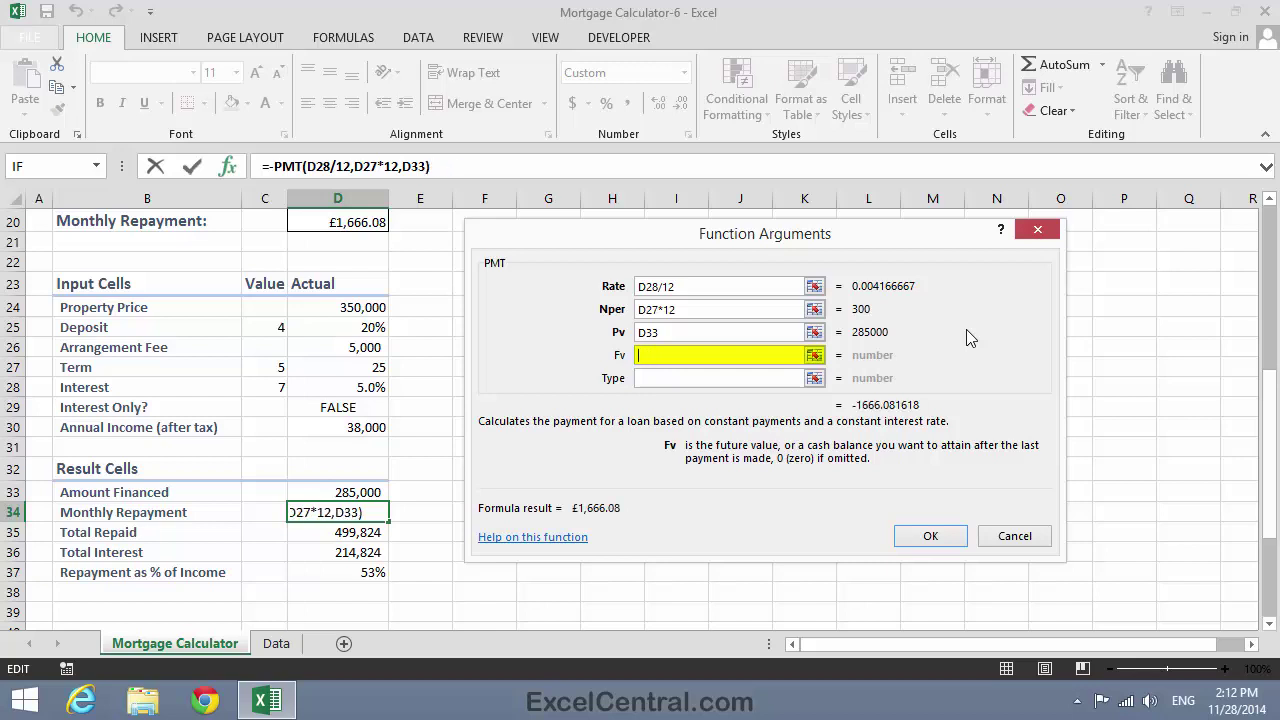
pyautogui.write('100')
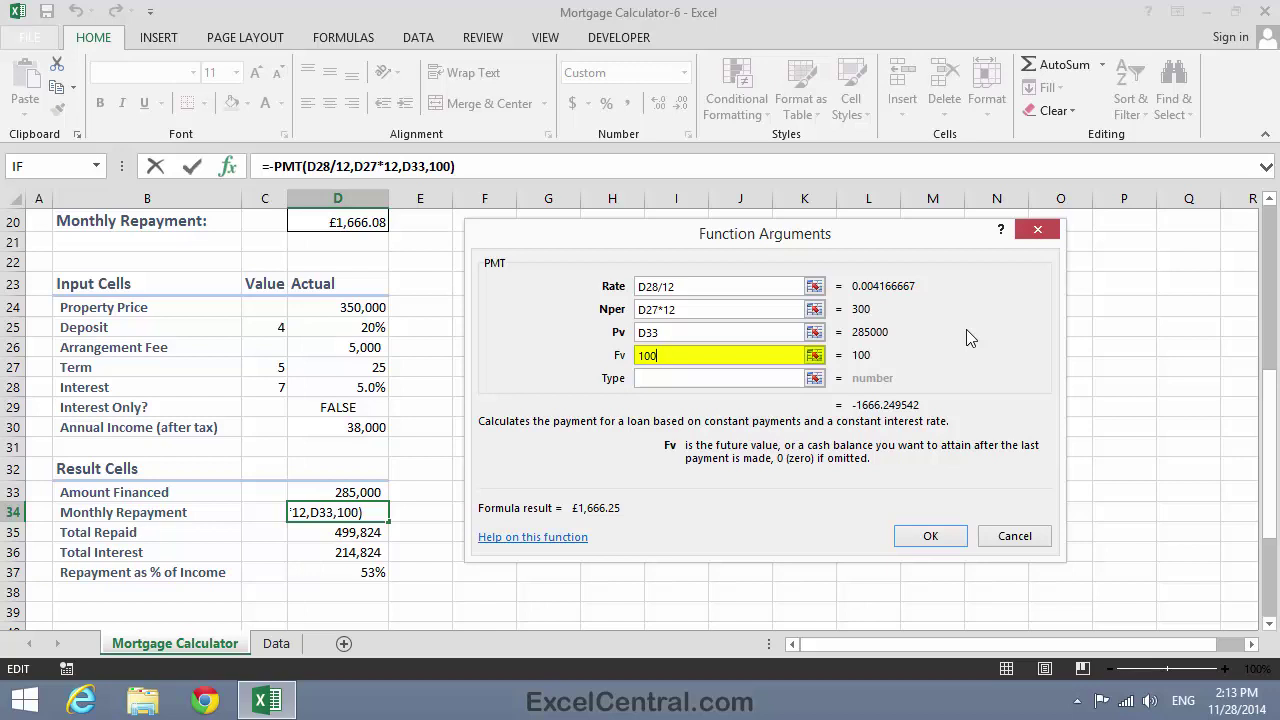
pyautogui.press('BackSpace')
pyautogui.press('BackSpace')
pyautogui.press('BackSpace')
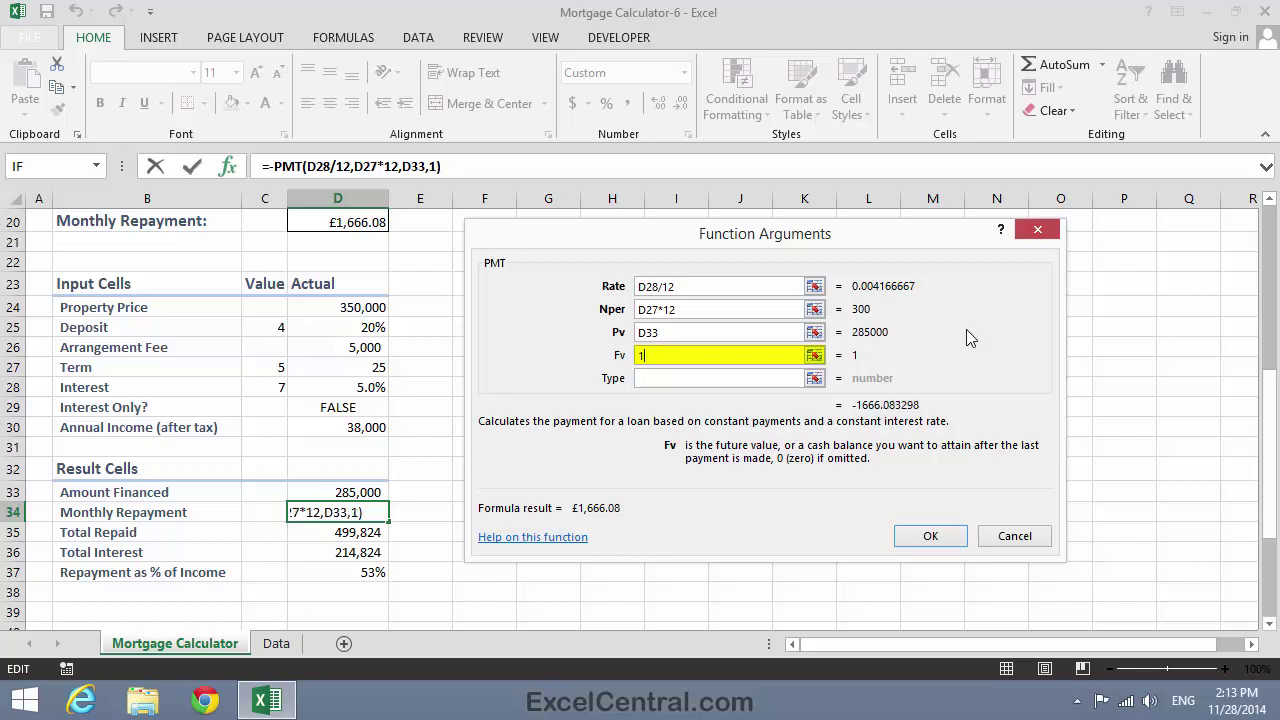
pyautogui.write('0')
pyautogui.press('BackSpace')
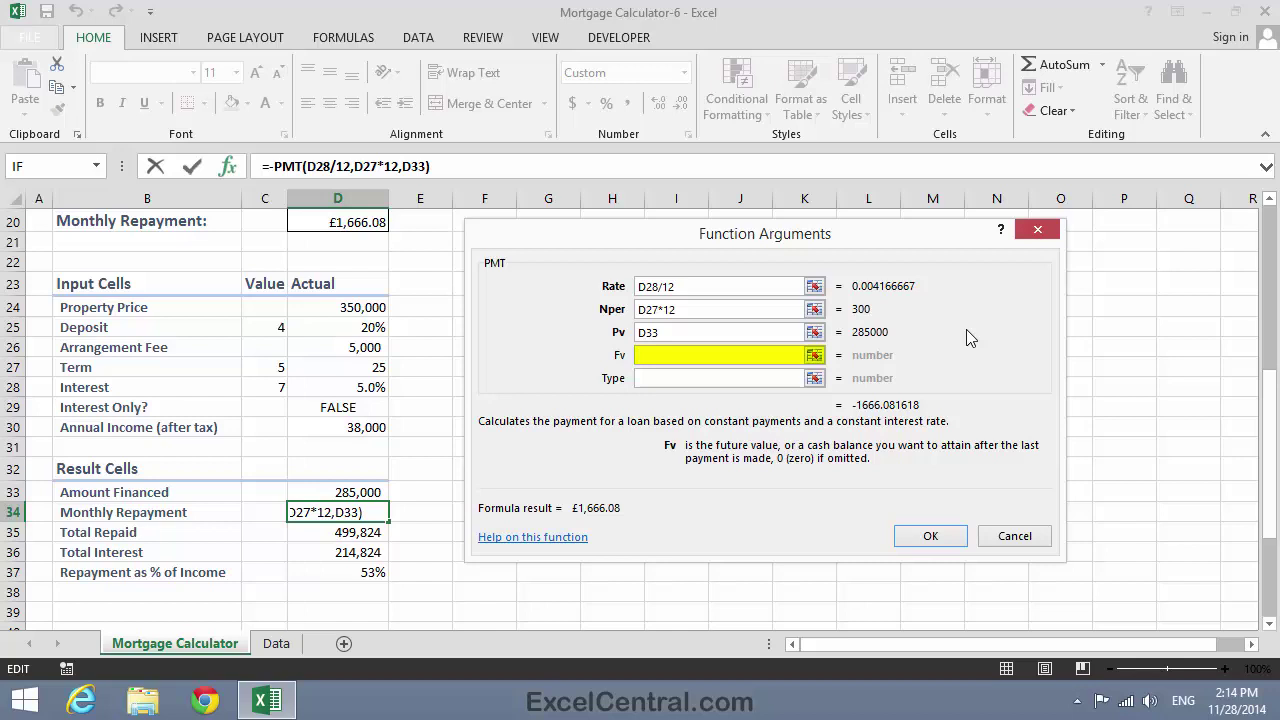
# Step: Enter IF(D29,D33*-1,0) as the PMT Fv argument, using Interest Only D29 and Amount Financed D33
pyautogui.write('IF')
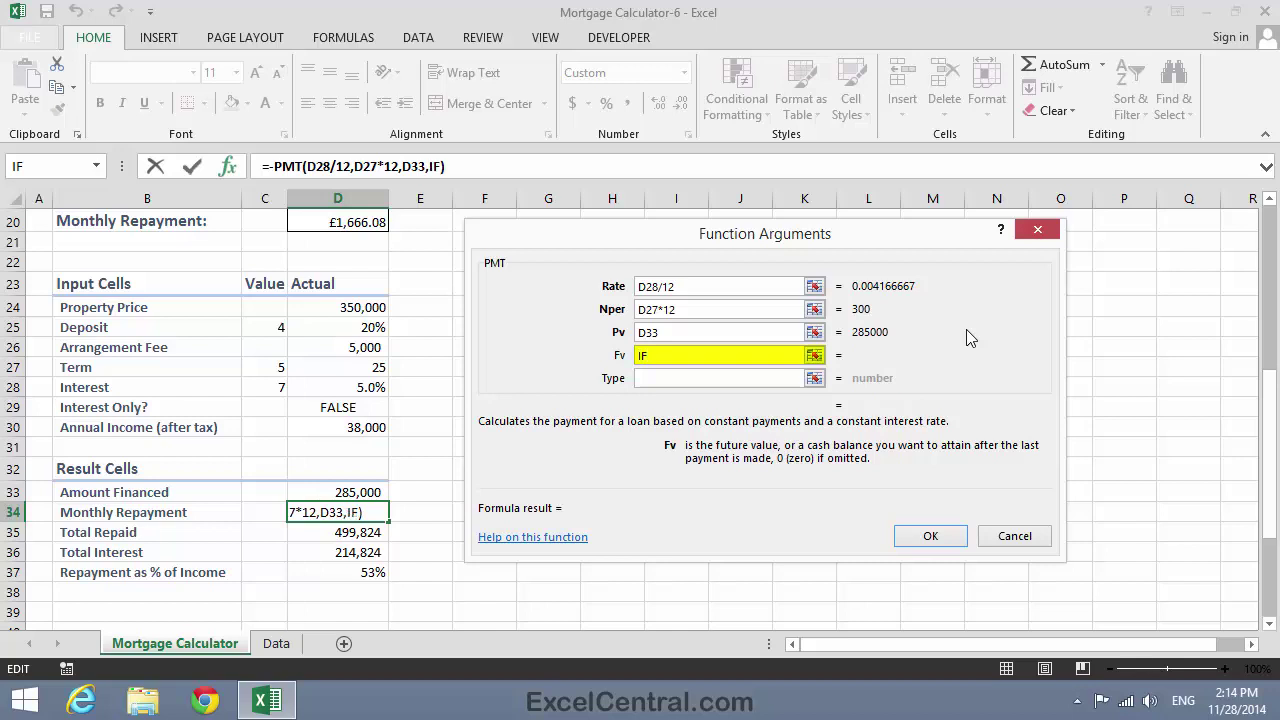
pyautogui.write('(')
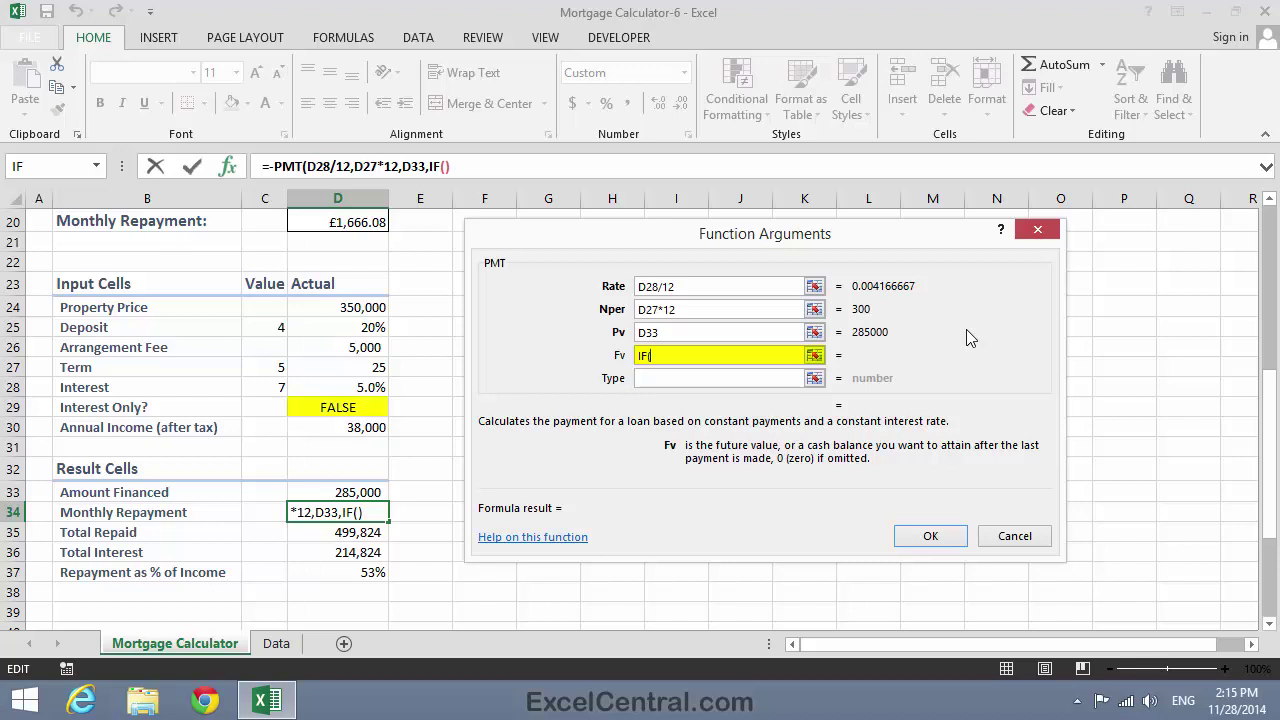
pyautogui.click(360, 407)
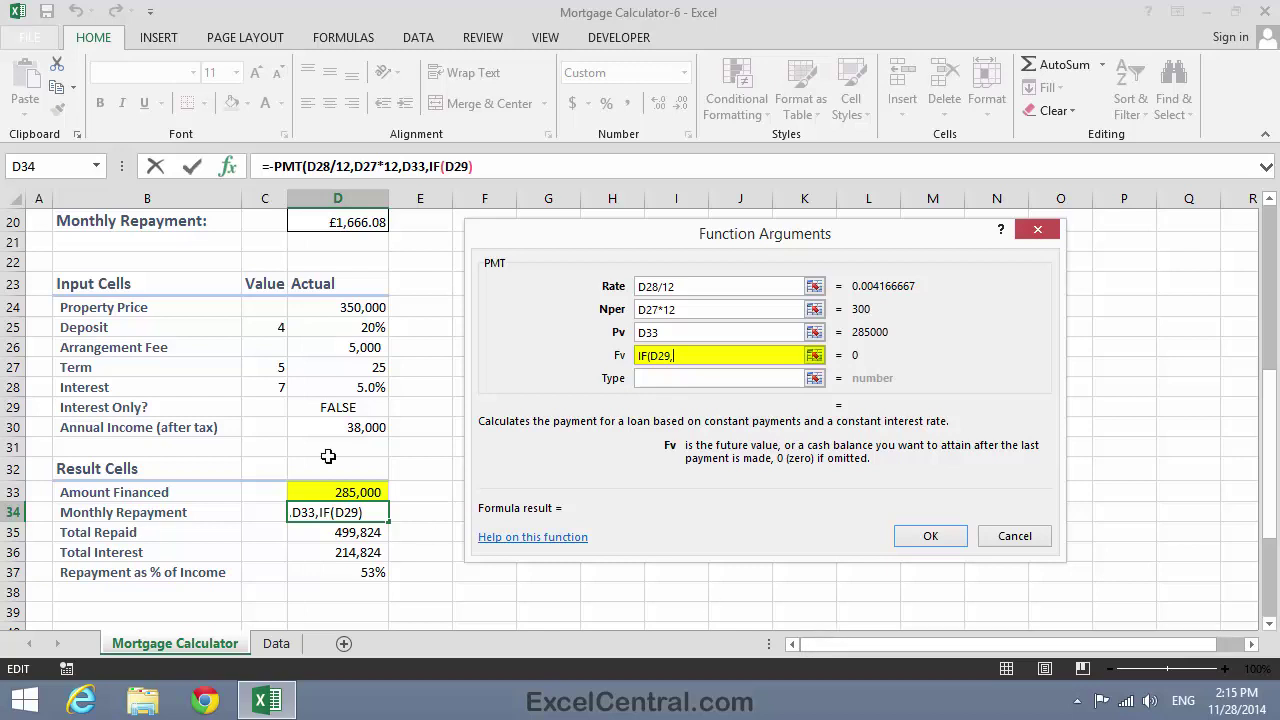
pyautogui.click(372, 492)
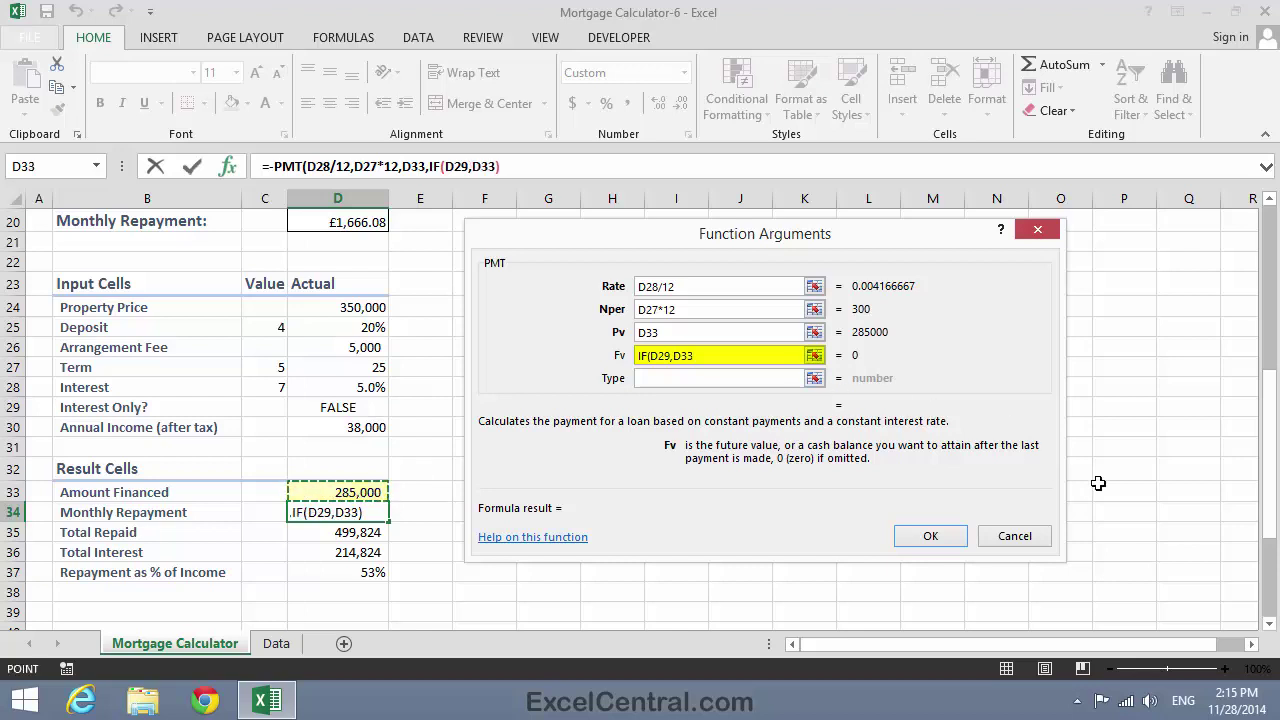
pyautogui.write('*')
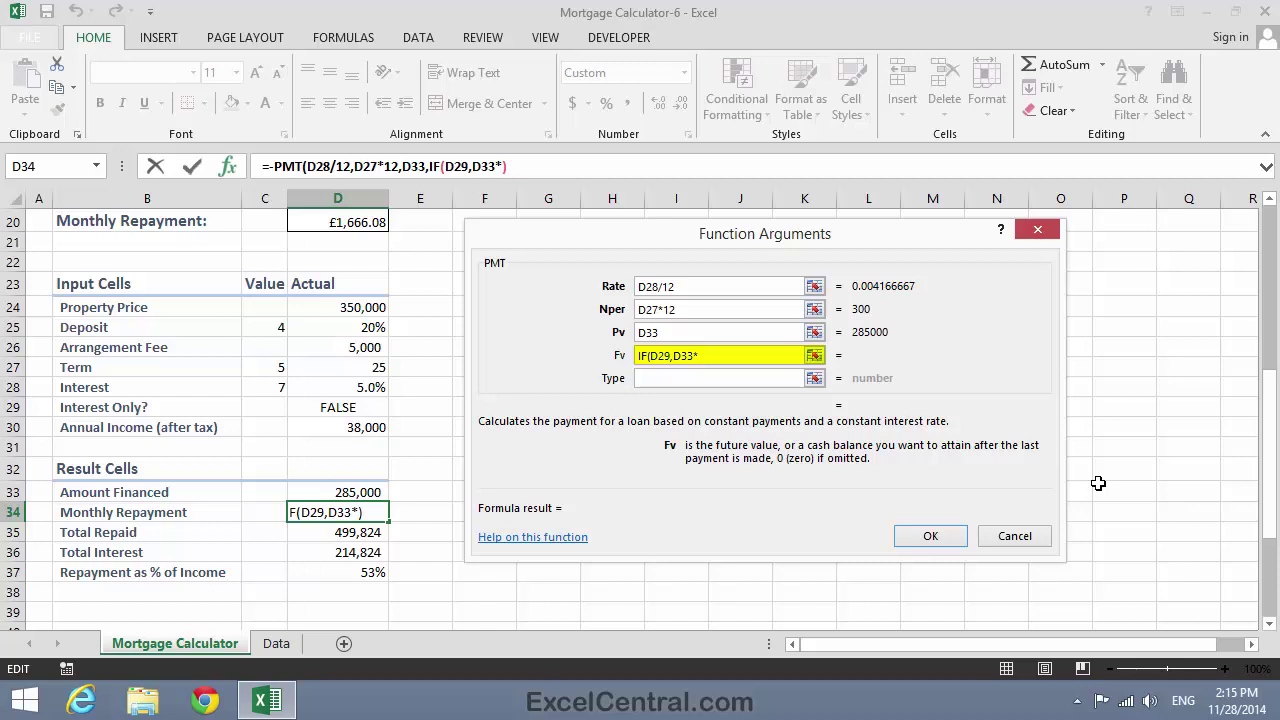
pyautogui.write('-1,')
pyautogui.write('0')
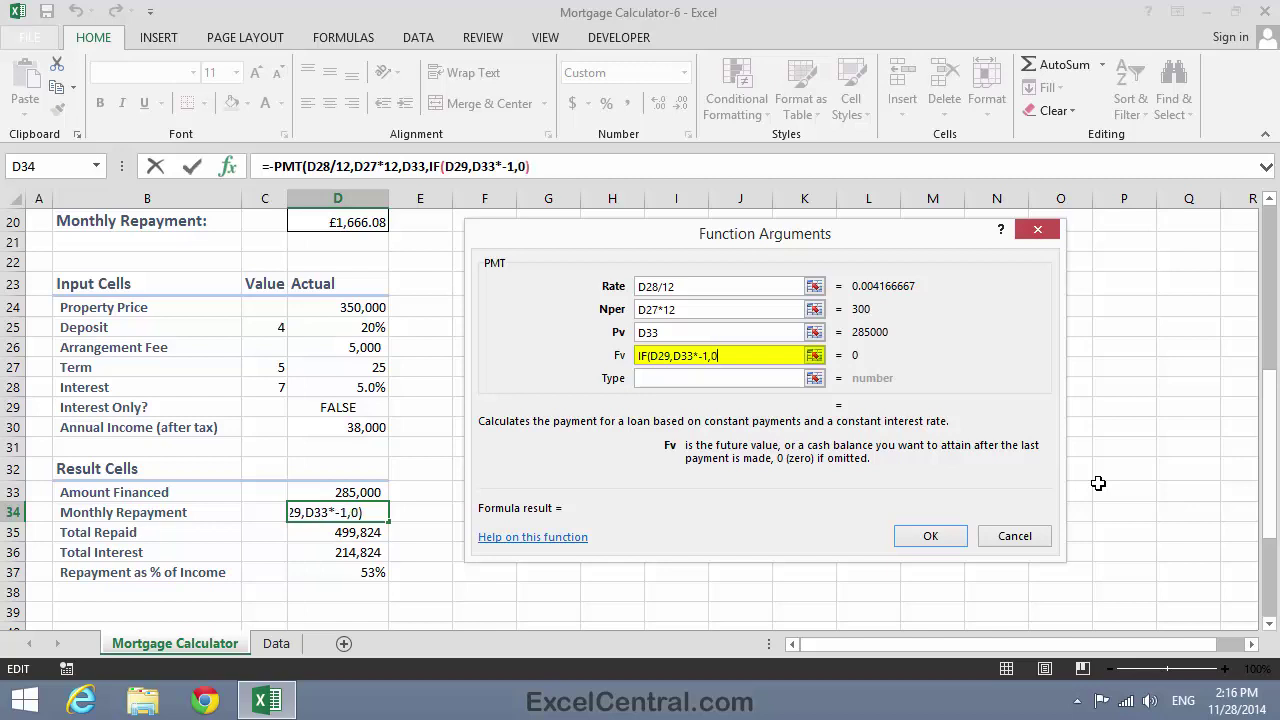
pyautogui.write(')')
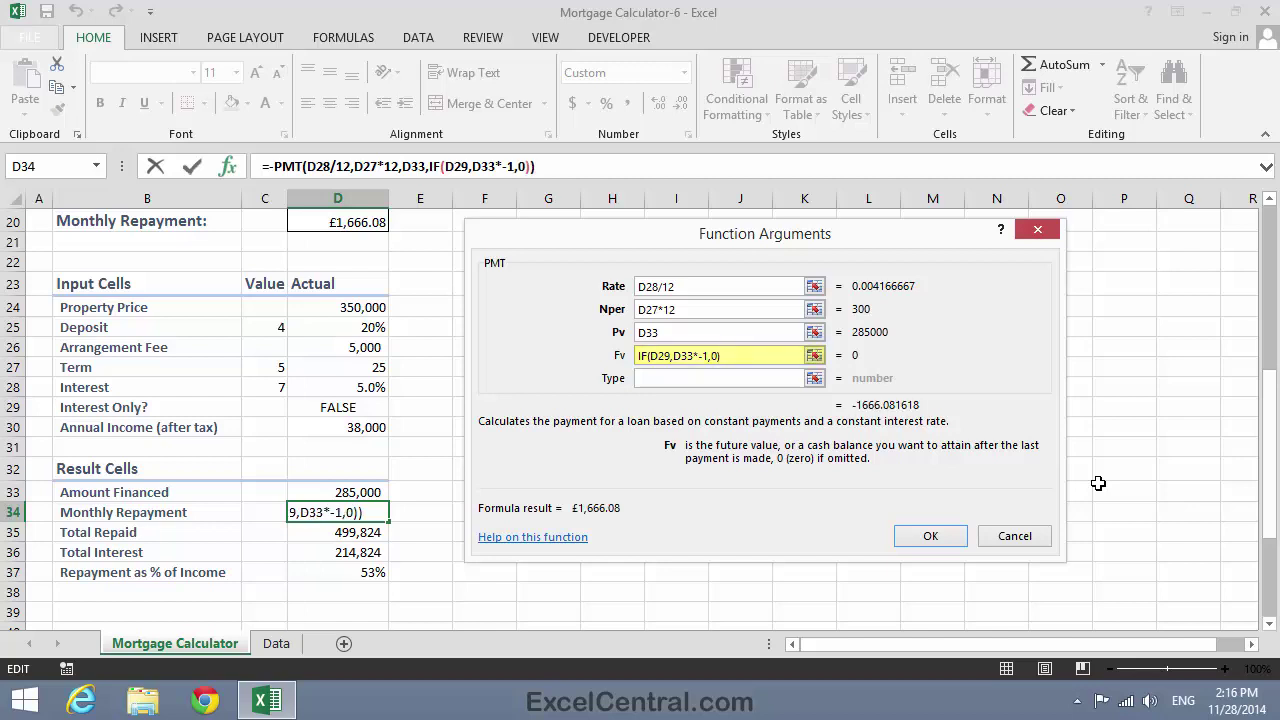
# Step: Confirm the PMT formula and apply Comma Style to D34 and D20, showing 1,666.08
pyautogui.click(930, 537)
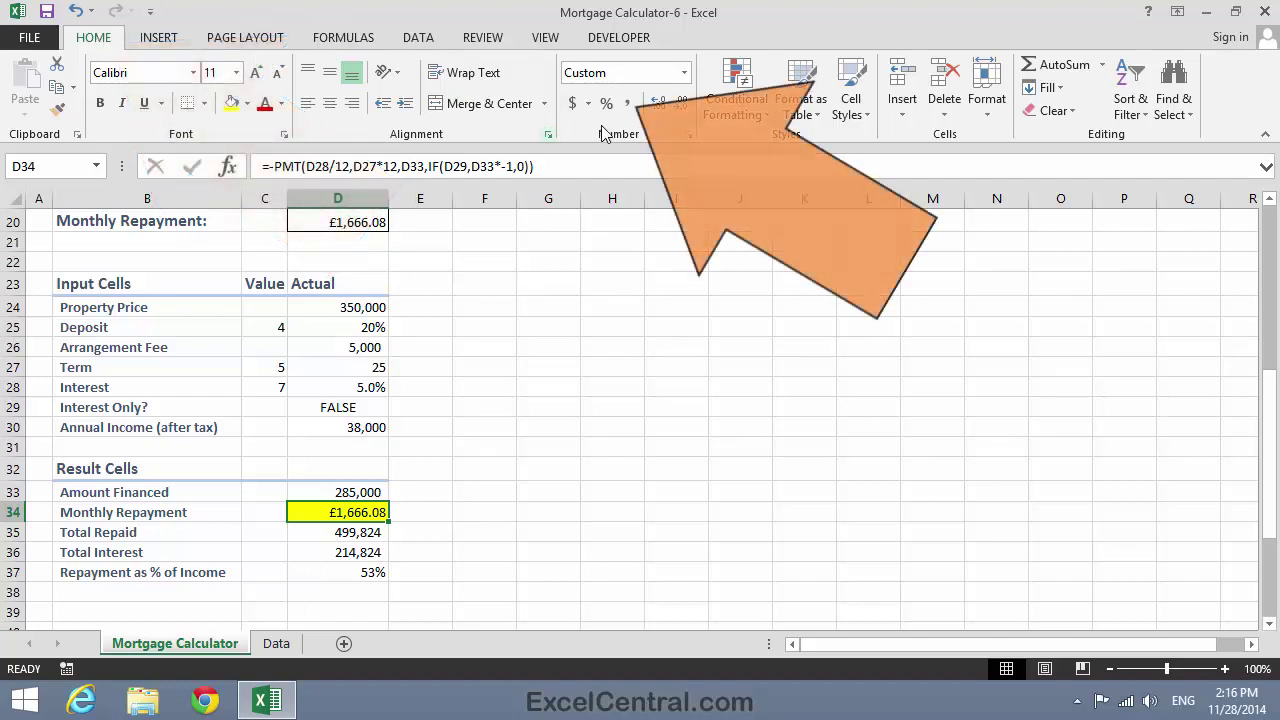
pyautogui.click(627, 103)
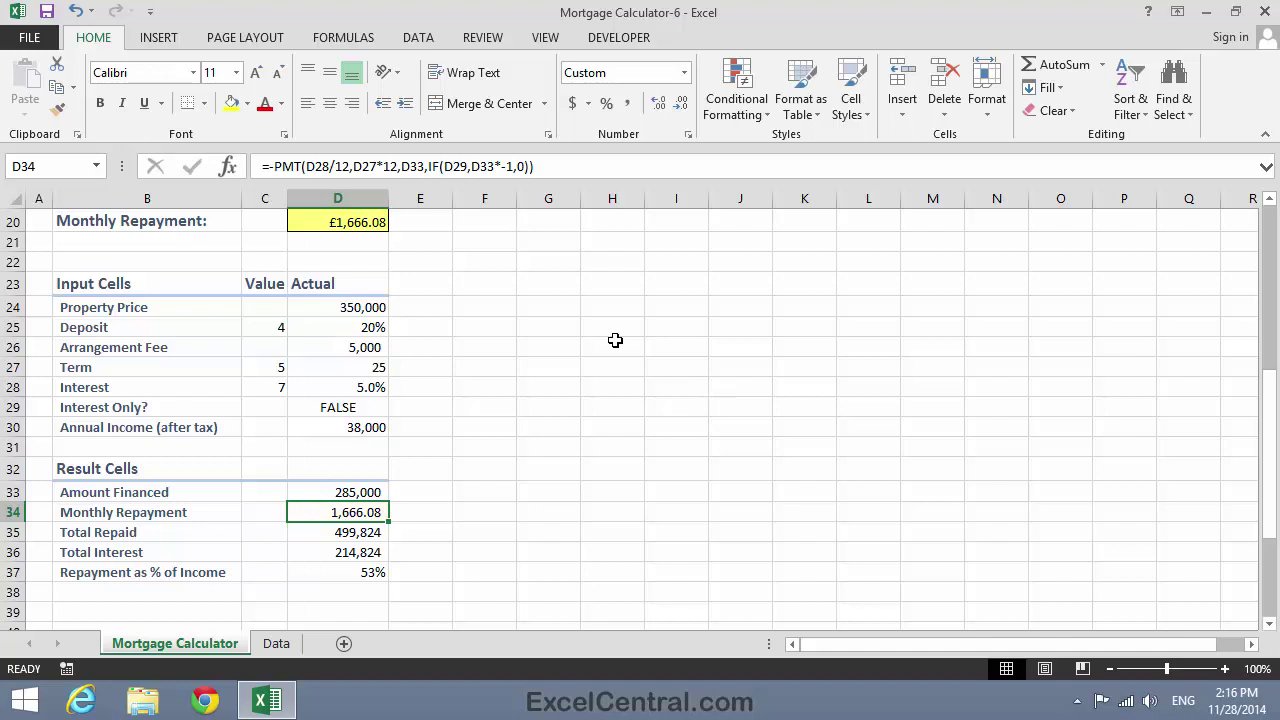
pyautogui.click(336, 224)
pyautogui.click(627, 103)
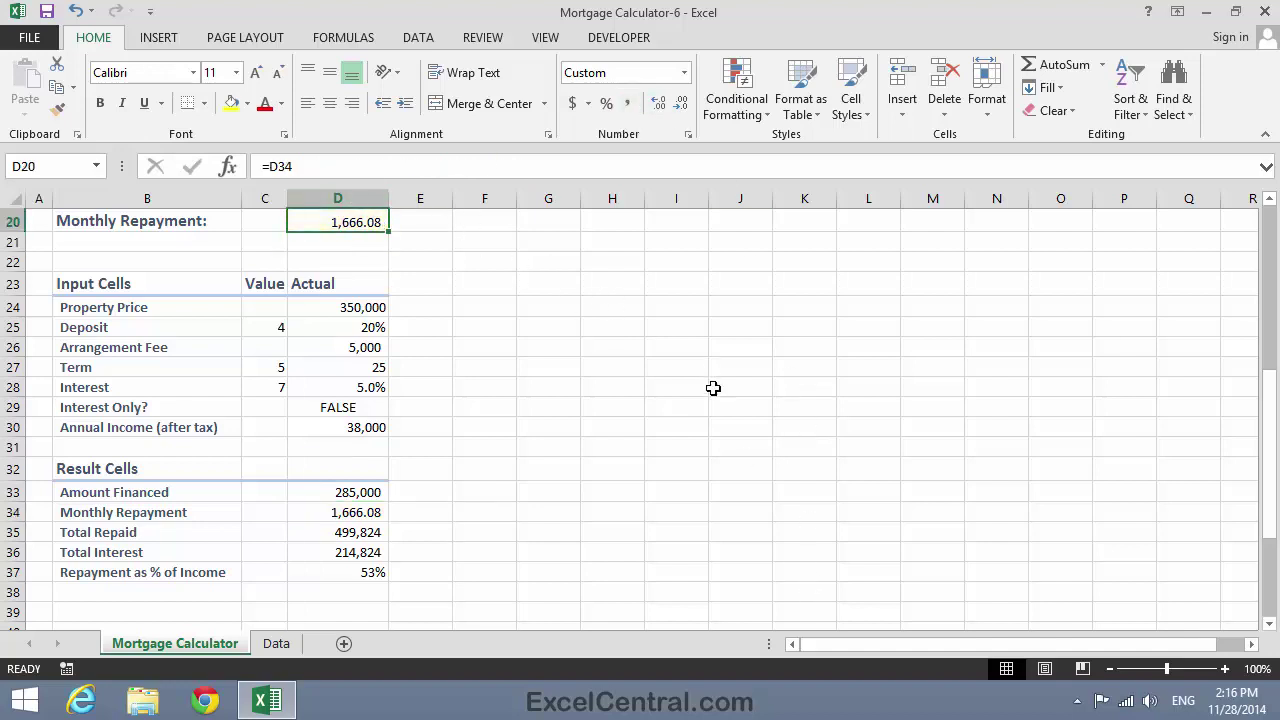
pyautogui.click(741, 405)
pyautogui.scroll(3, 780, 428)
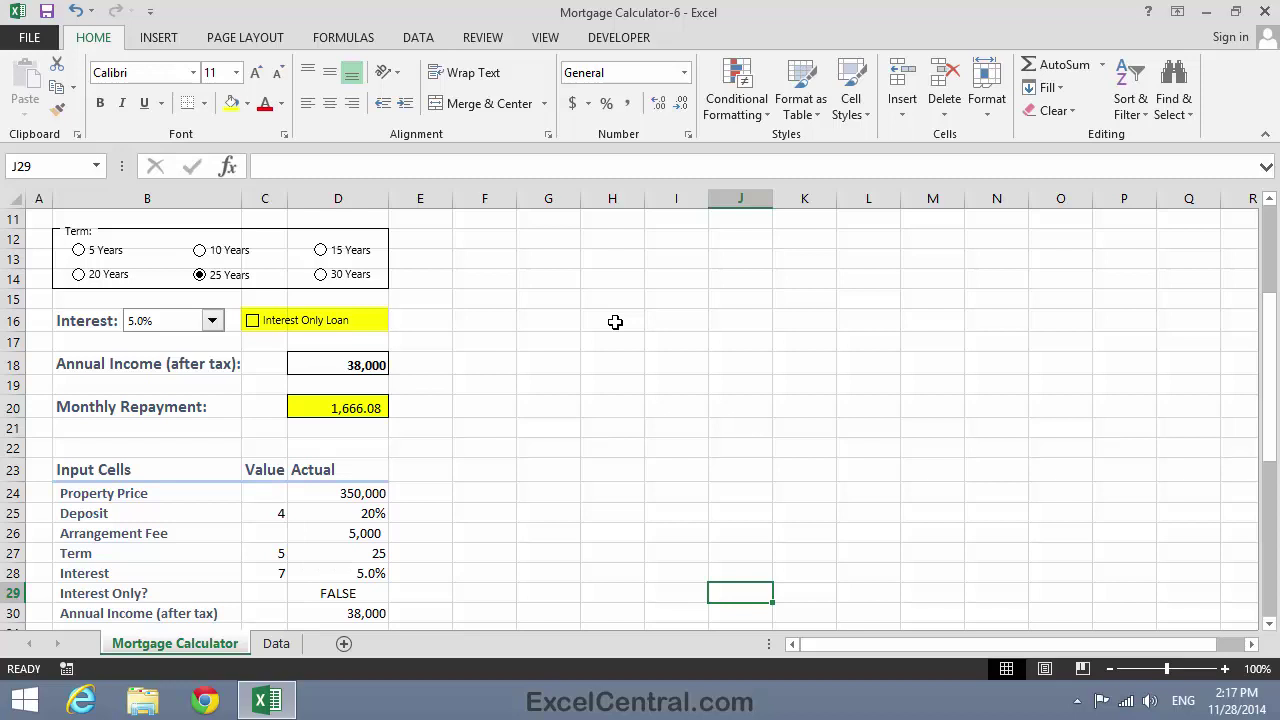
# Step: Turn on Interest Only Loan and check results: repayment 1,187.50, Total Repaid 356,250
pyautogui.click(253, 321)
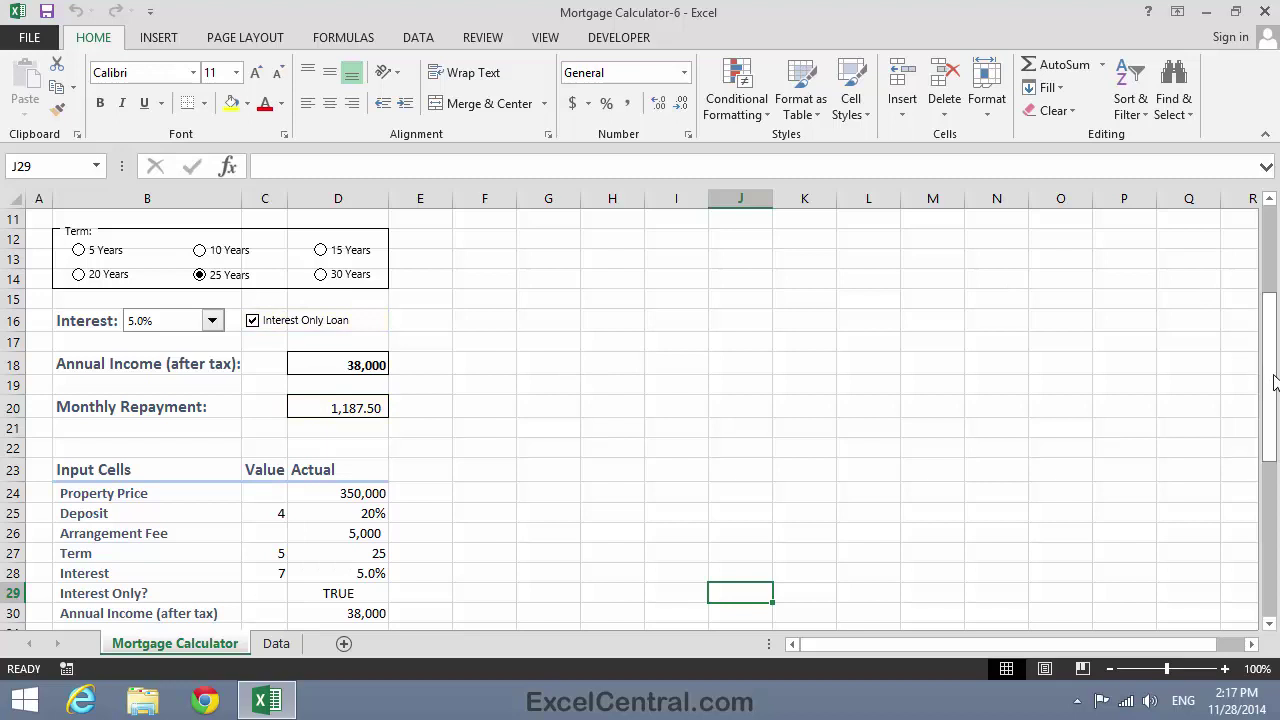
pyautogui.moveTo(1268, 378); pyautogui.dragTo(1268, 472)
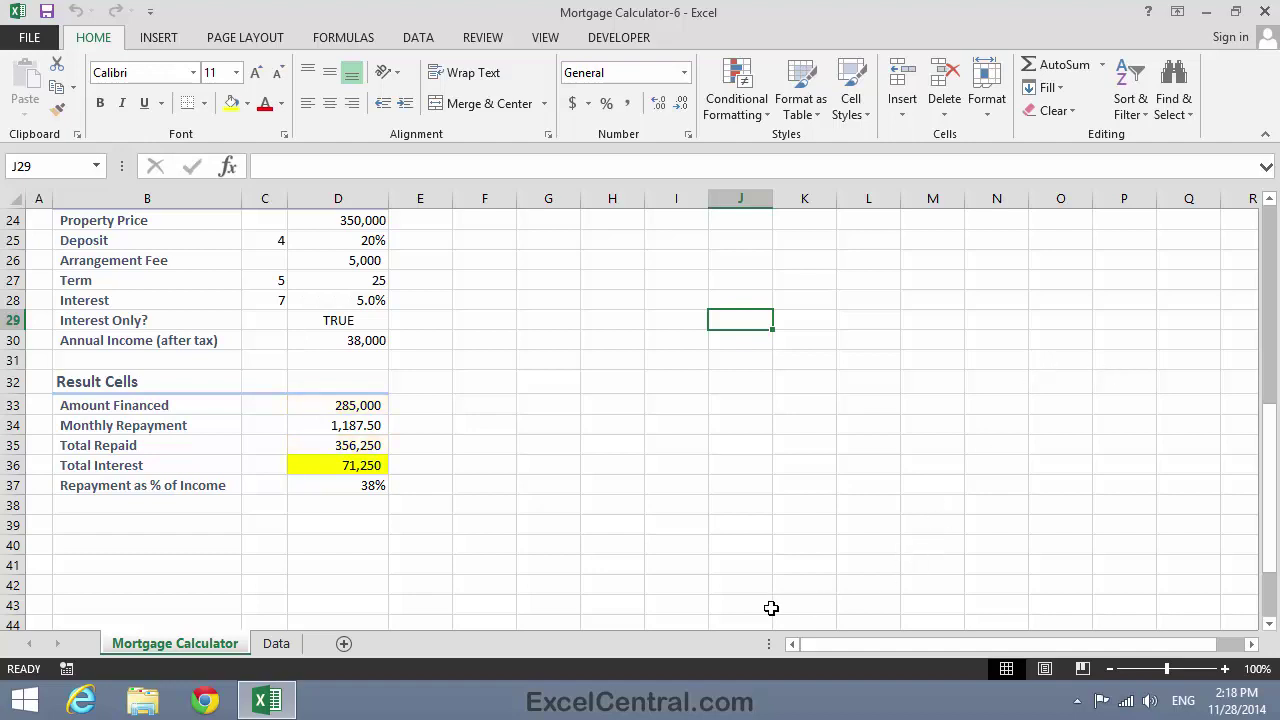
# Step: Delete the =D35-D33 Total Interest formula from cell D36
pyautogui.click(330, 470)
pyautogui.press('Delete')
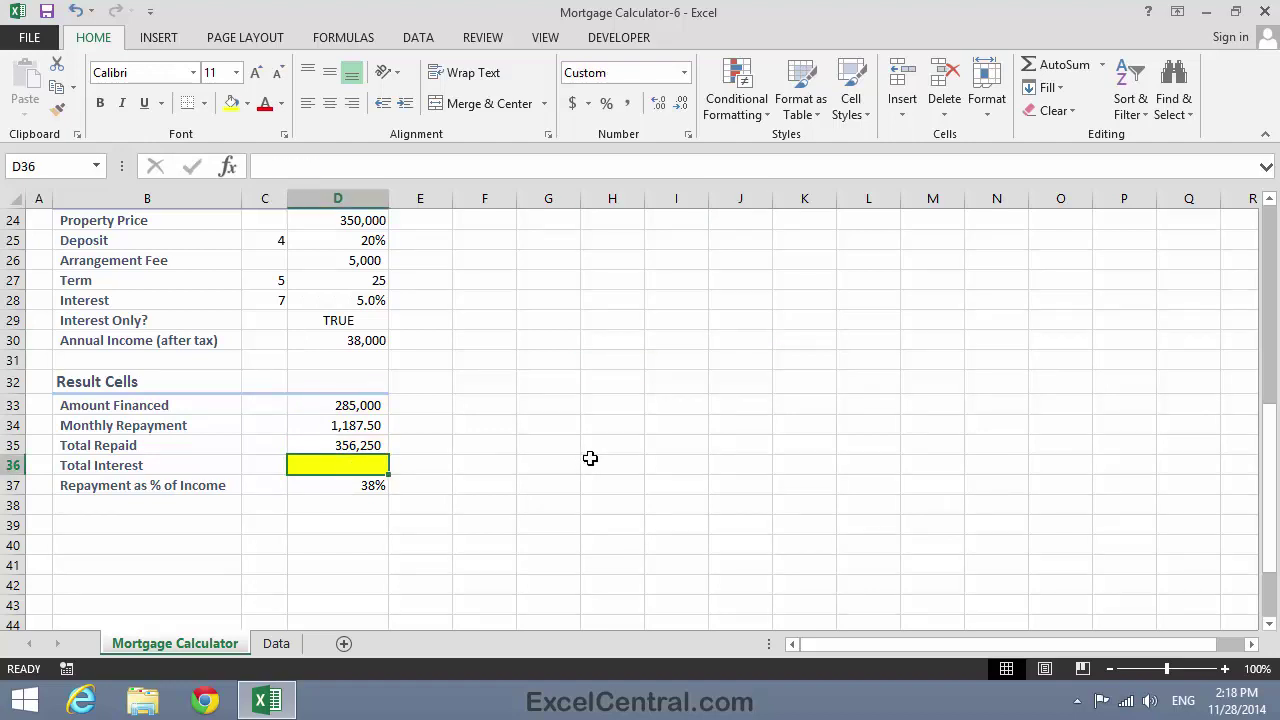
pyautogui.click(358, 38)
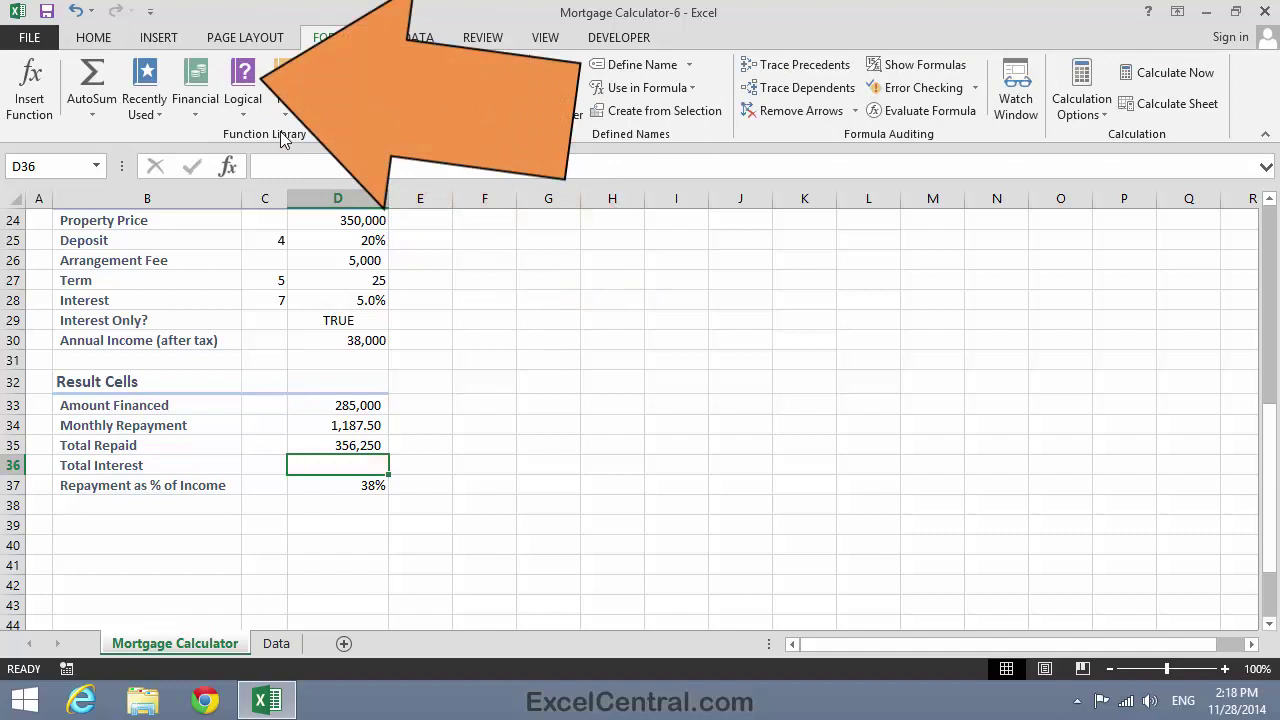
# Step: Start an IF formula in D36 with condition D29 and value-if-true D35
pyautogui.click(240, 98)
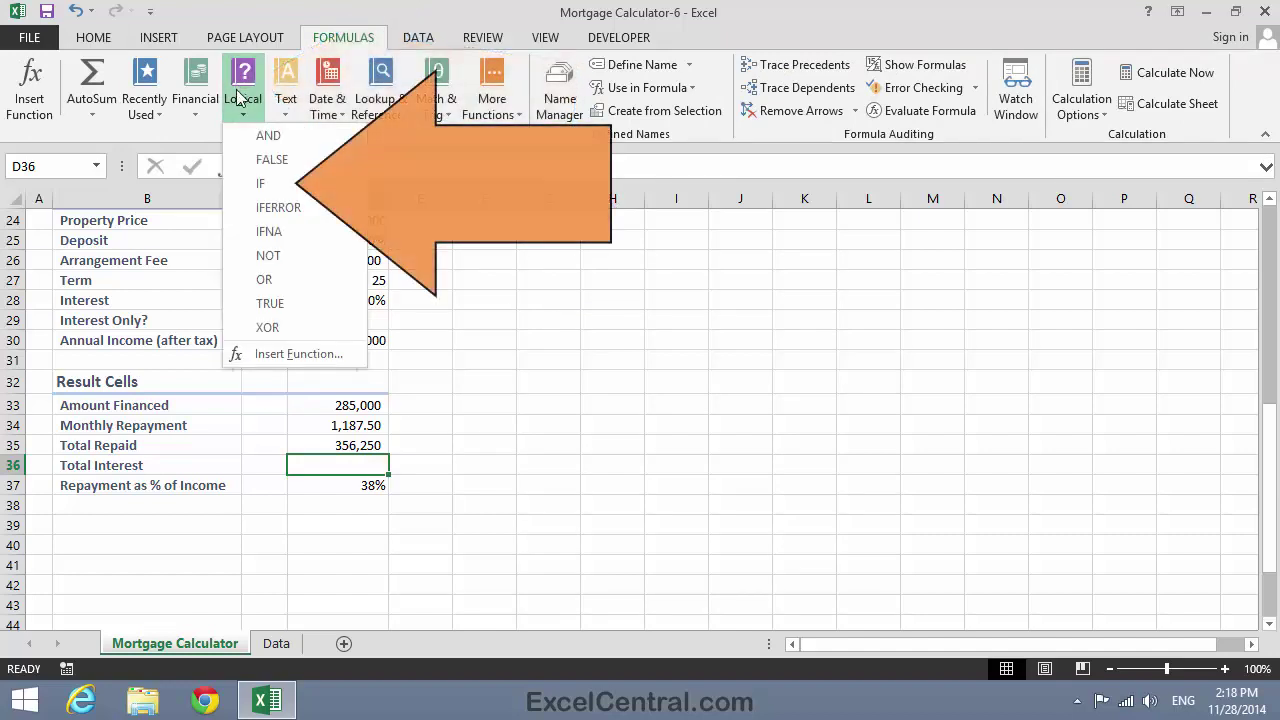
pyautogui.click(258, 183)
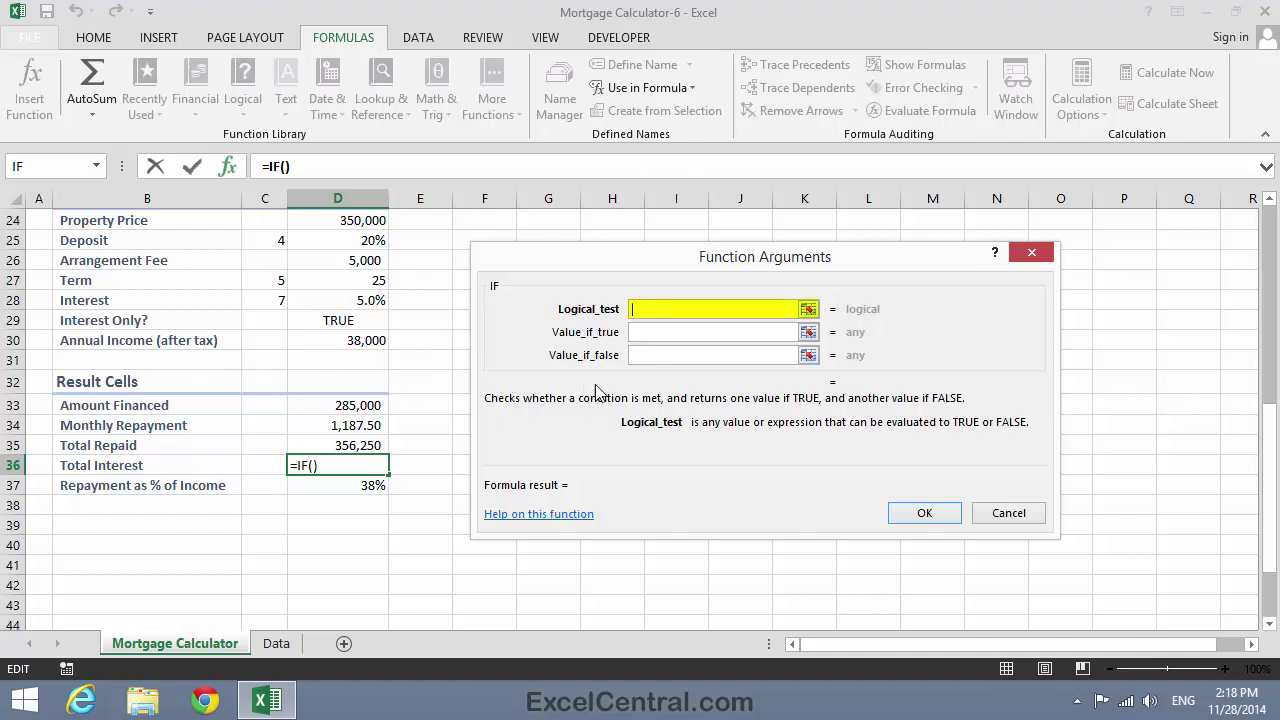
pyautogui.click(343, 318)
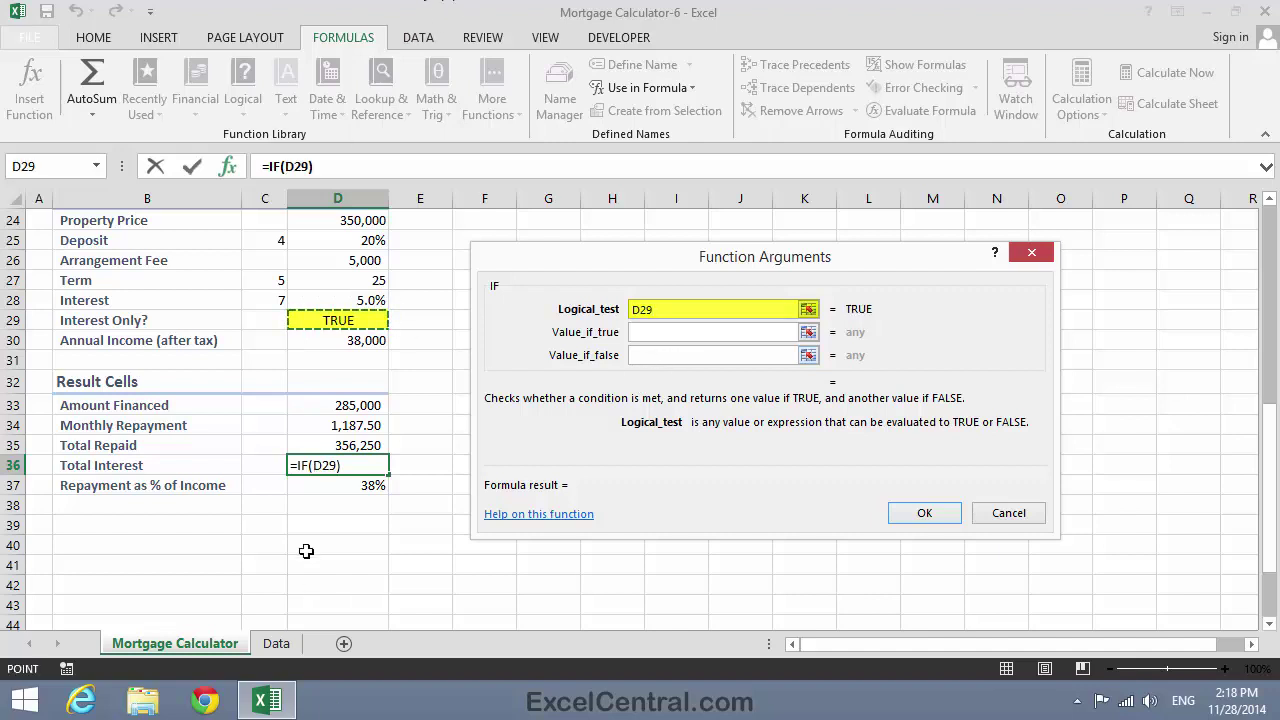
pyautogui.click(646, 340)
pyautogui.click(646, 338)
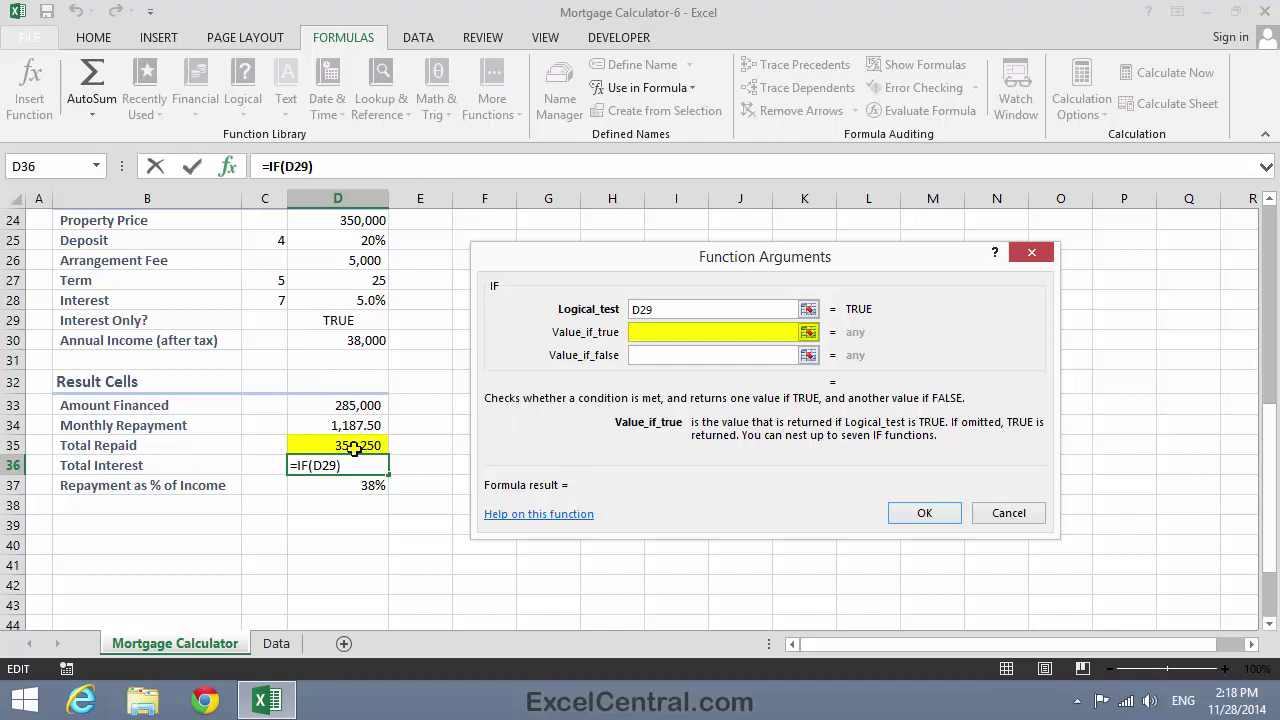
pyautogui.click(360, 446)
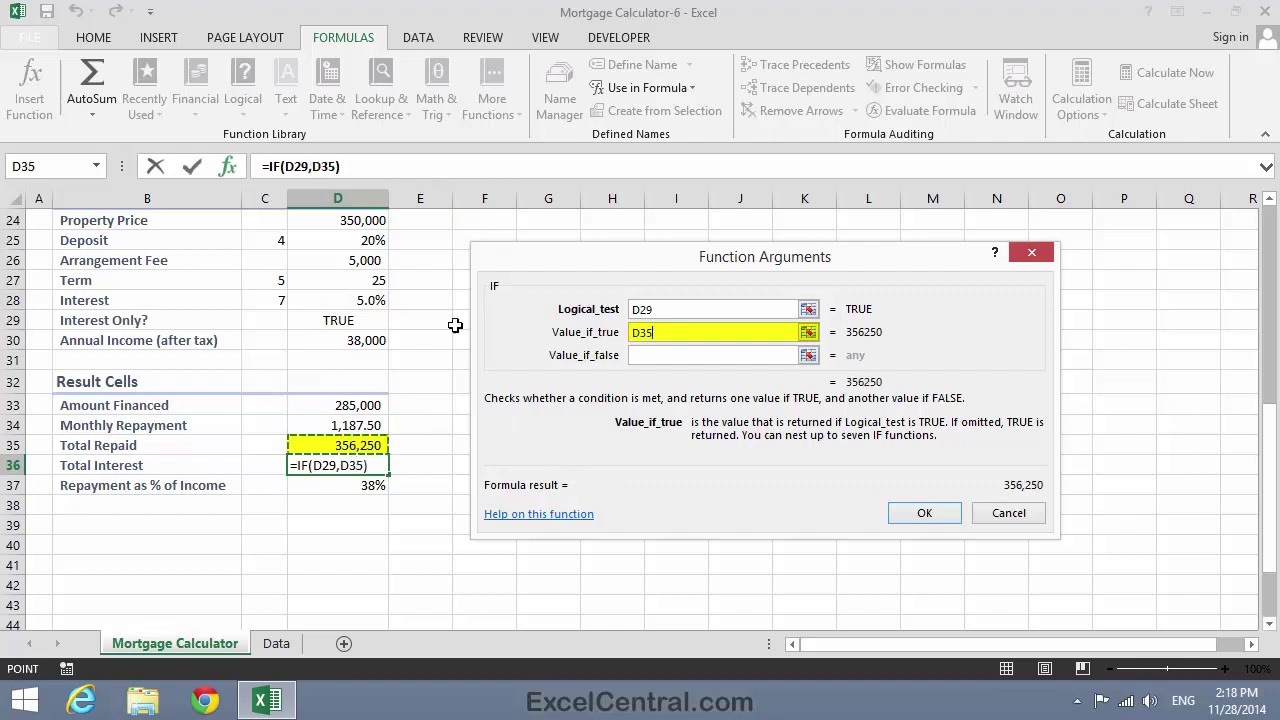
# Step: Set the IF value-if-false to D35-D33 and confirm, giving Total Interest 356,250
pyautogui.click(668, 356)
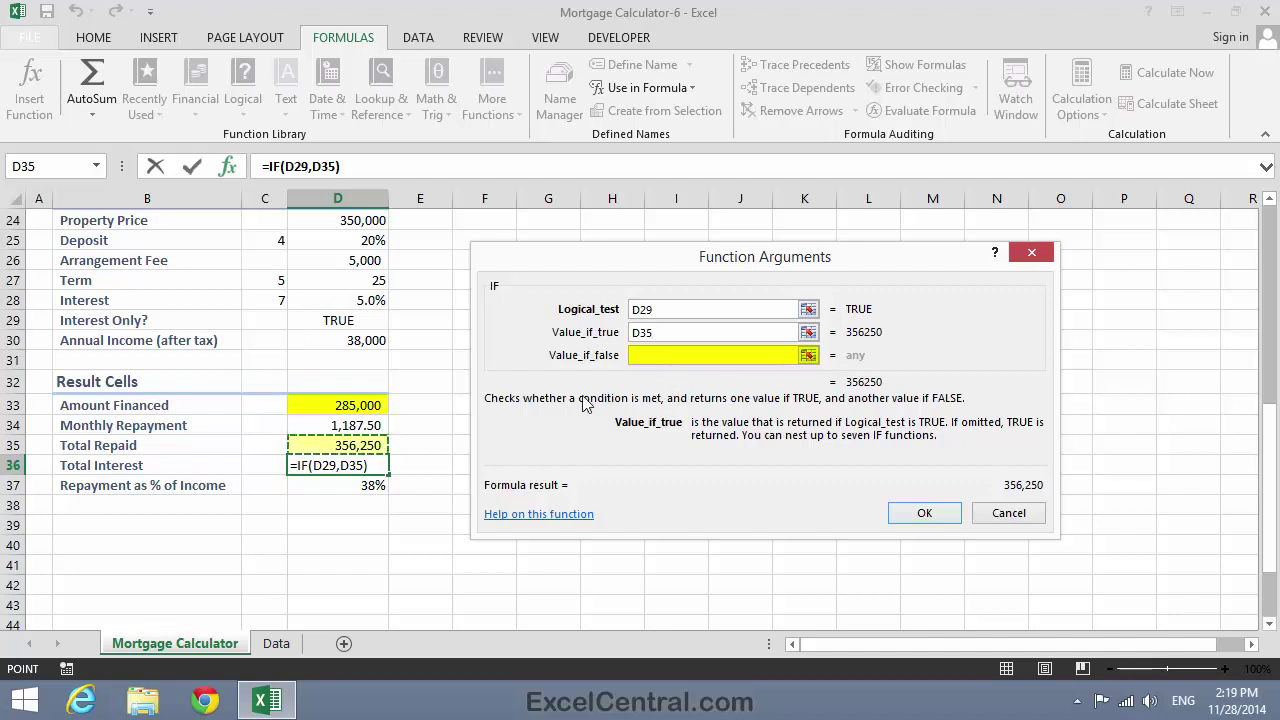
pyautogui.click(644, 355)
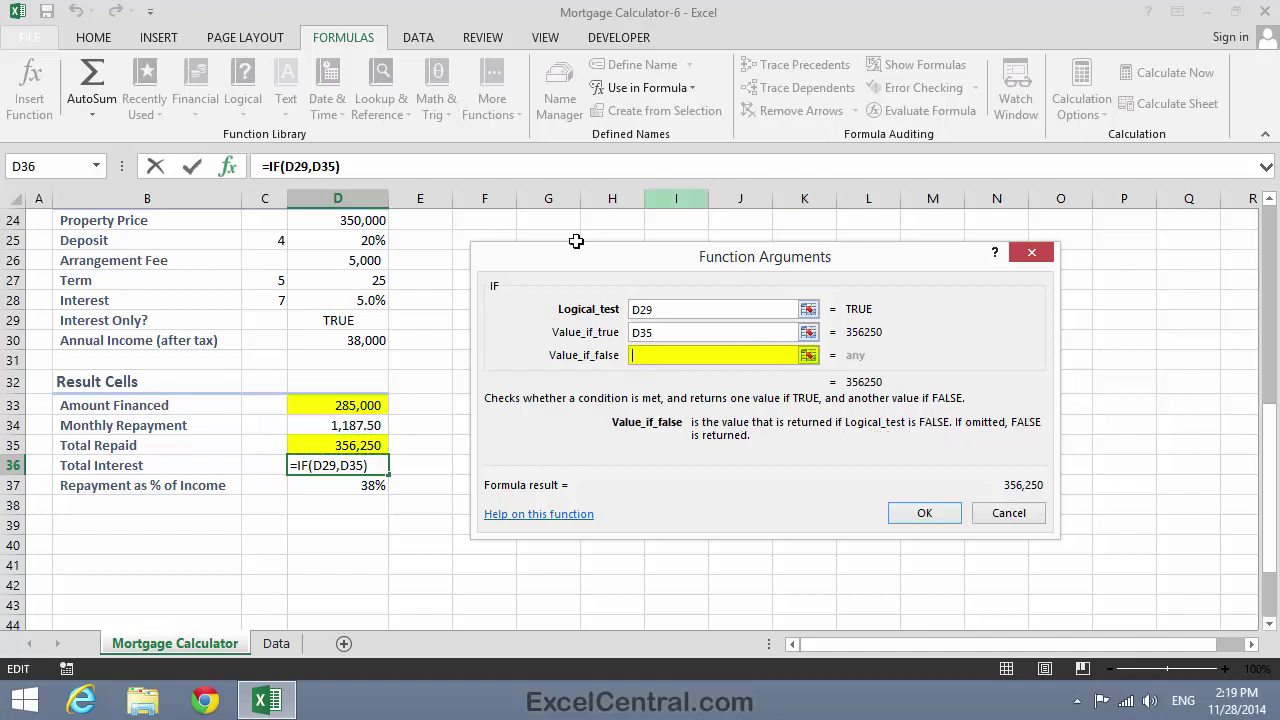
pyautogui.click(360, 445)
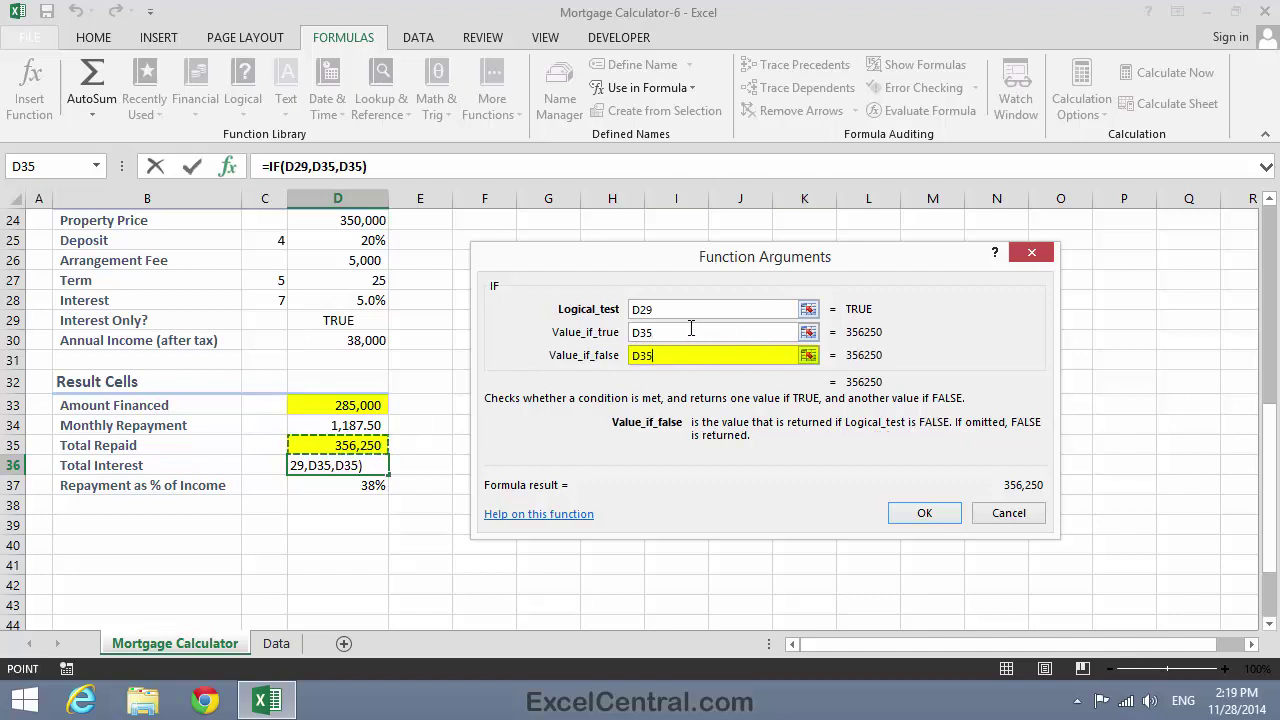
pyautogui.write('-')
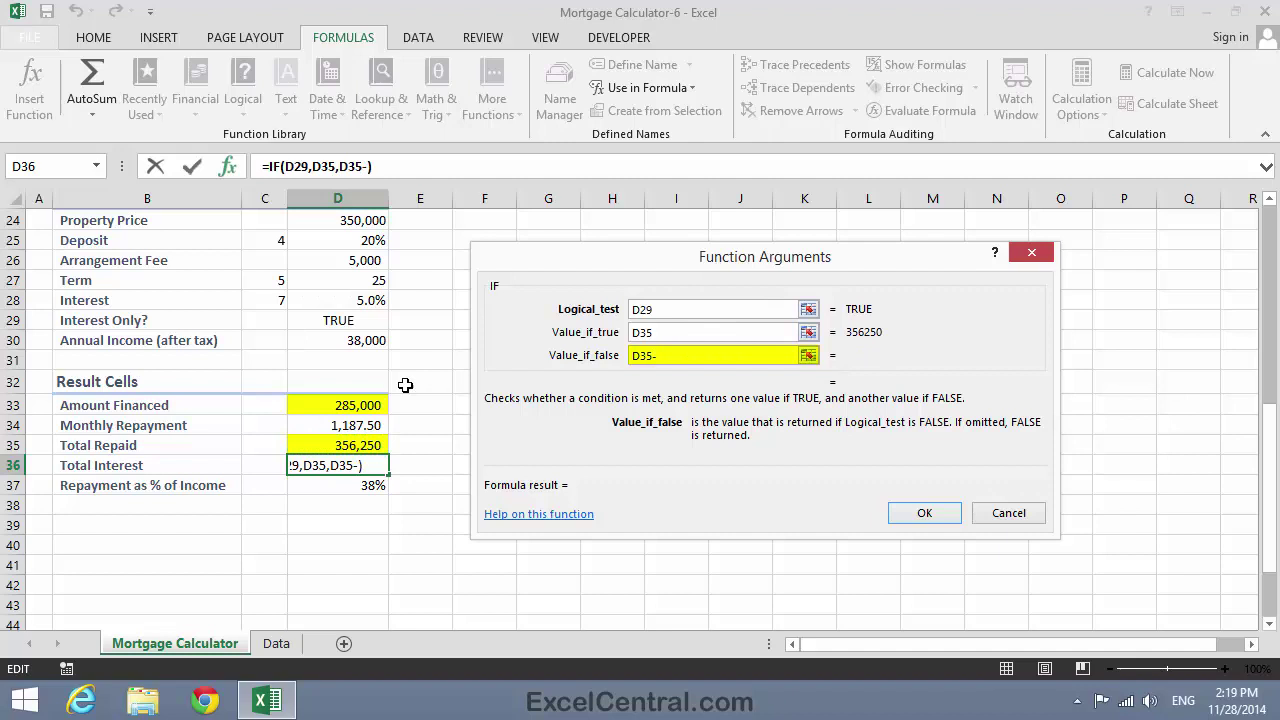
pyautogui.click(350, 405)
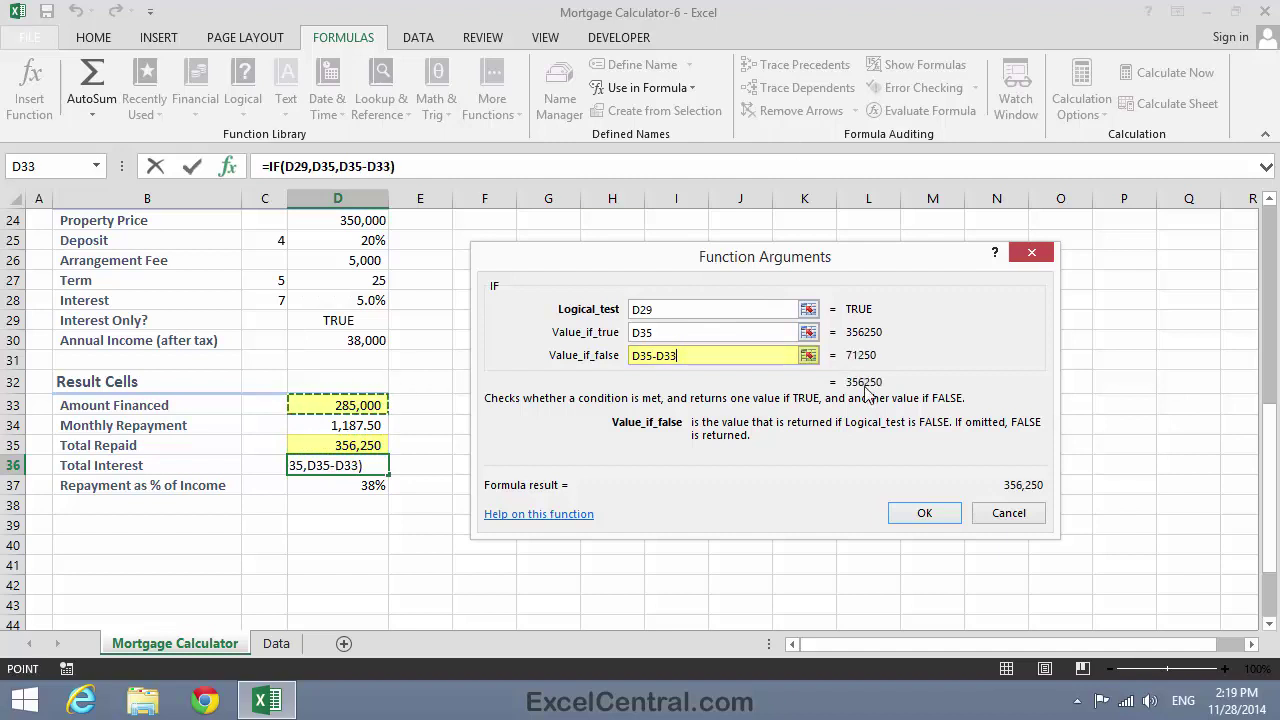
pyautogui.click(928, 515)
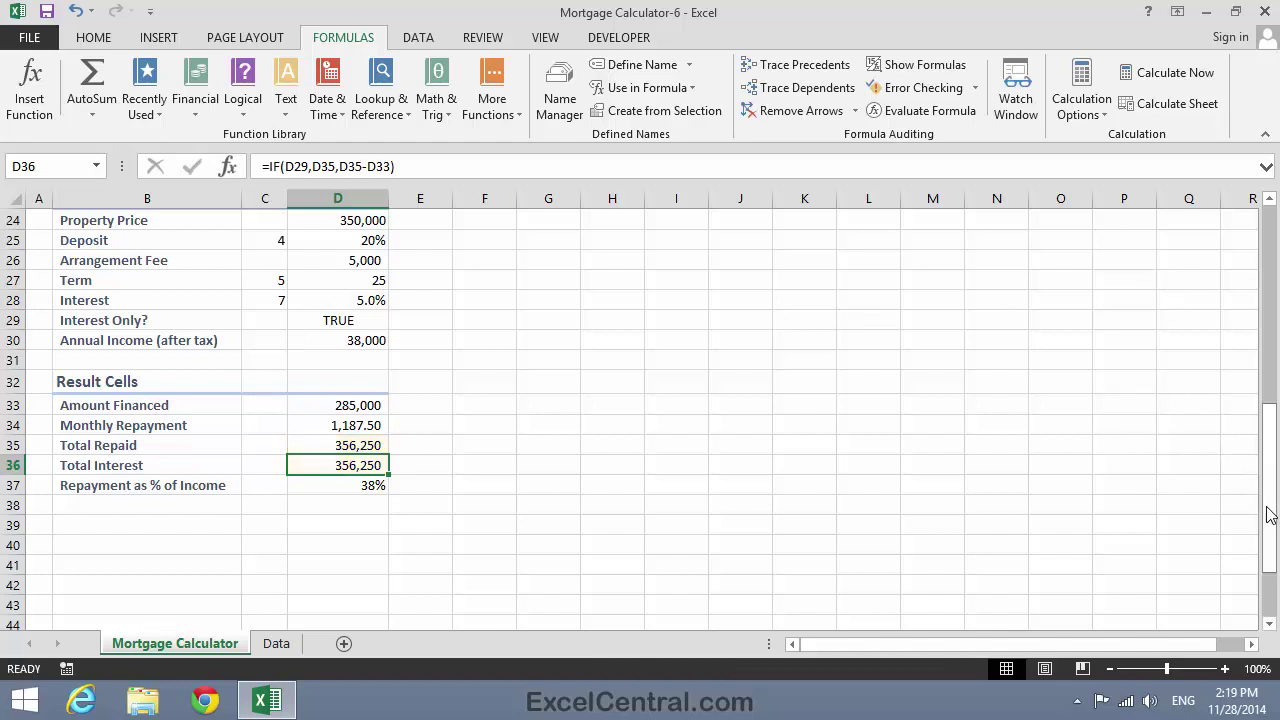
# Step: Turn off Interest Only Loan and confirm Total Interest reads 214,824 against 499,824 repaid
pyautogui.moveTo(1268, 507); pyautogui.dragTo(1250, 392)
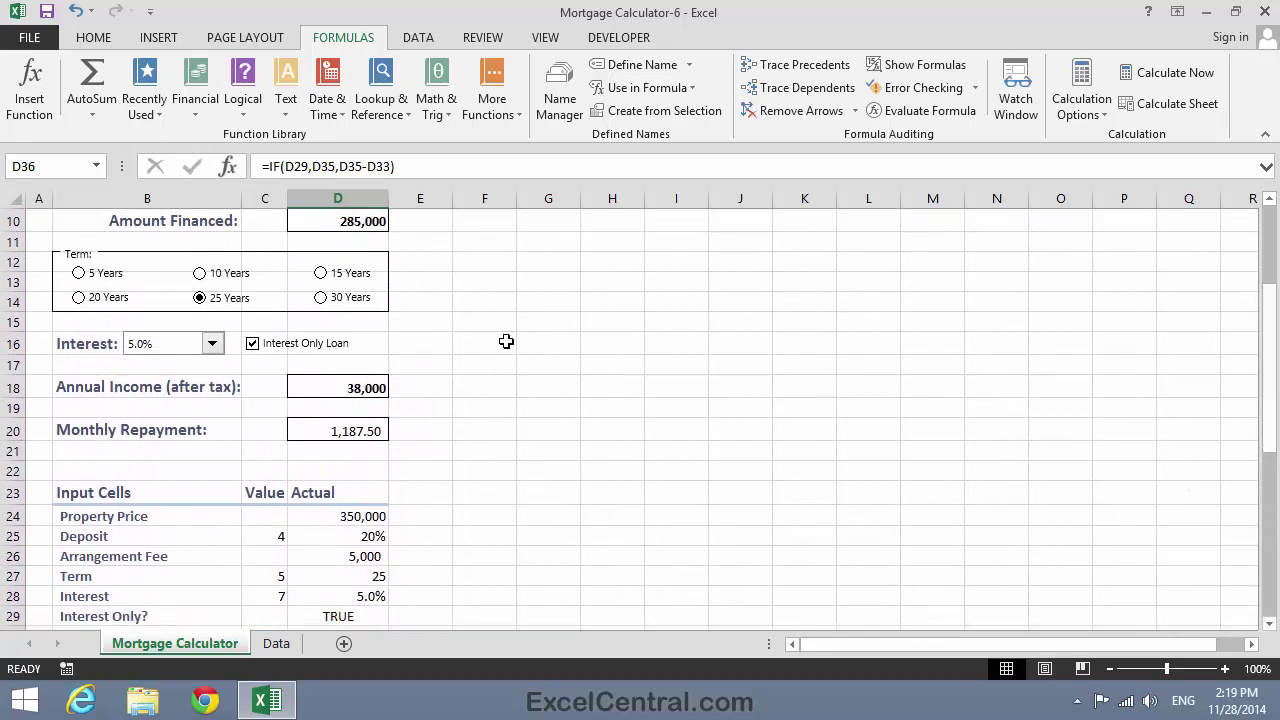
pyautogui.click(252, 343)
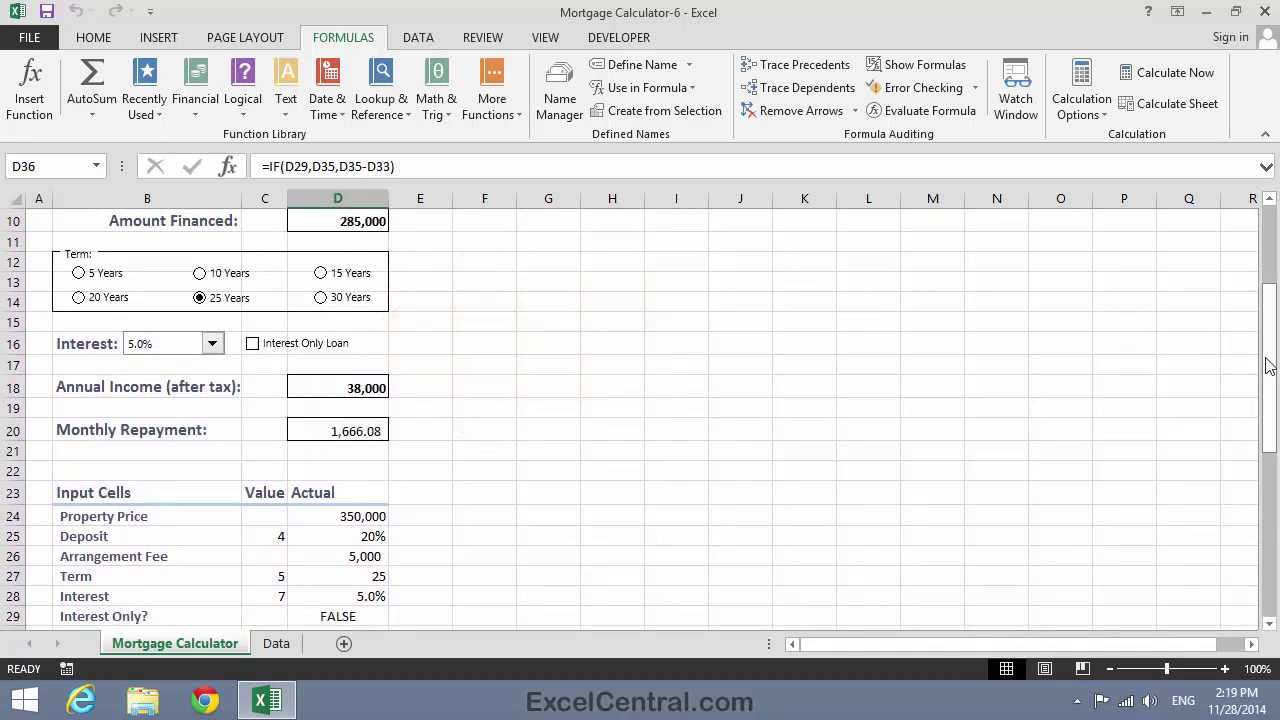
pyautogui.moveTo(1265, 365); pyautogui.dragTo(1262, 484)
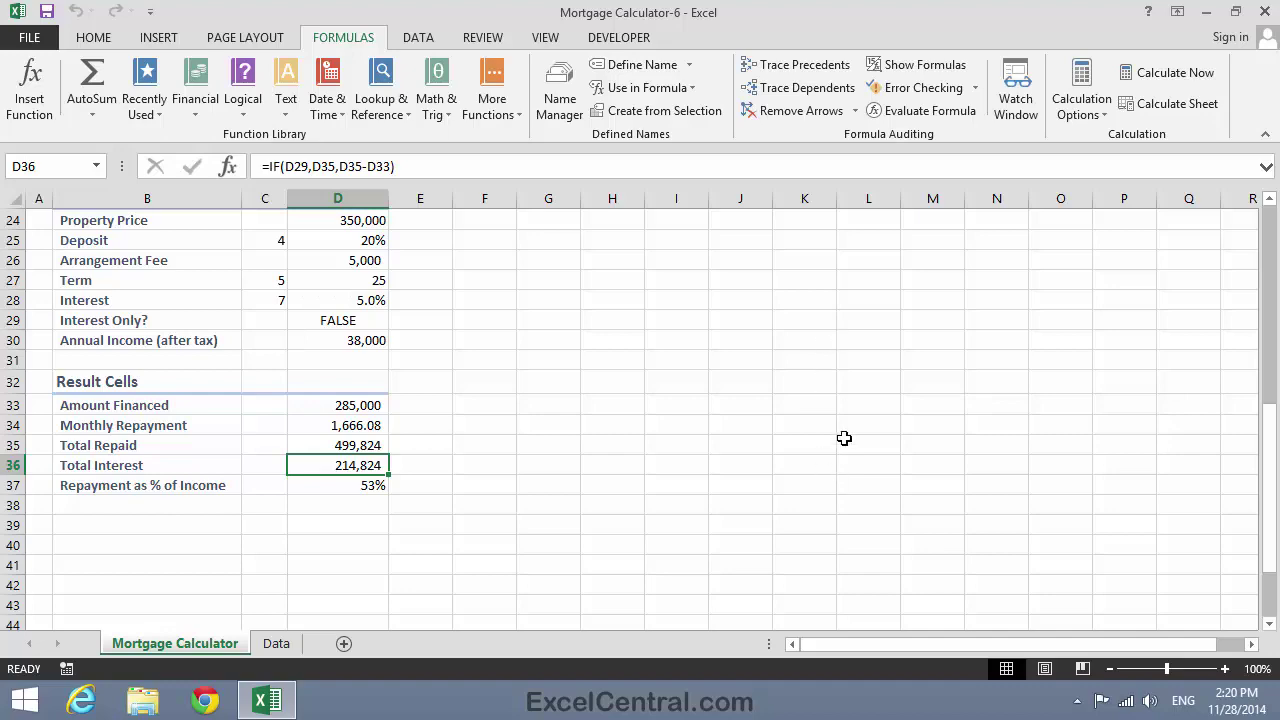
# Step: Choose the 20 Years term and check repayment 1,880.87, Total Repaid 451,410, Total Interest 166,410
pyautogui.moveTo(1272, 510); pyautogui.dragTo(1274, 268)
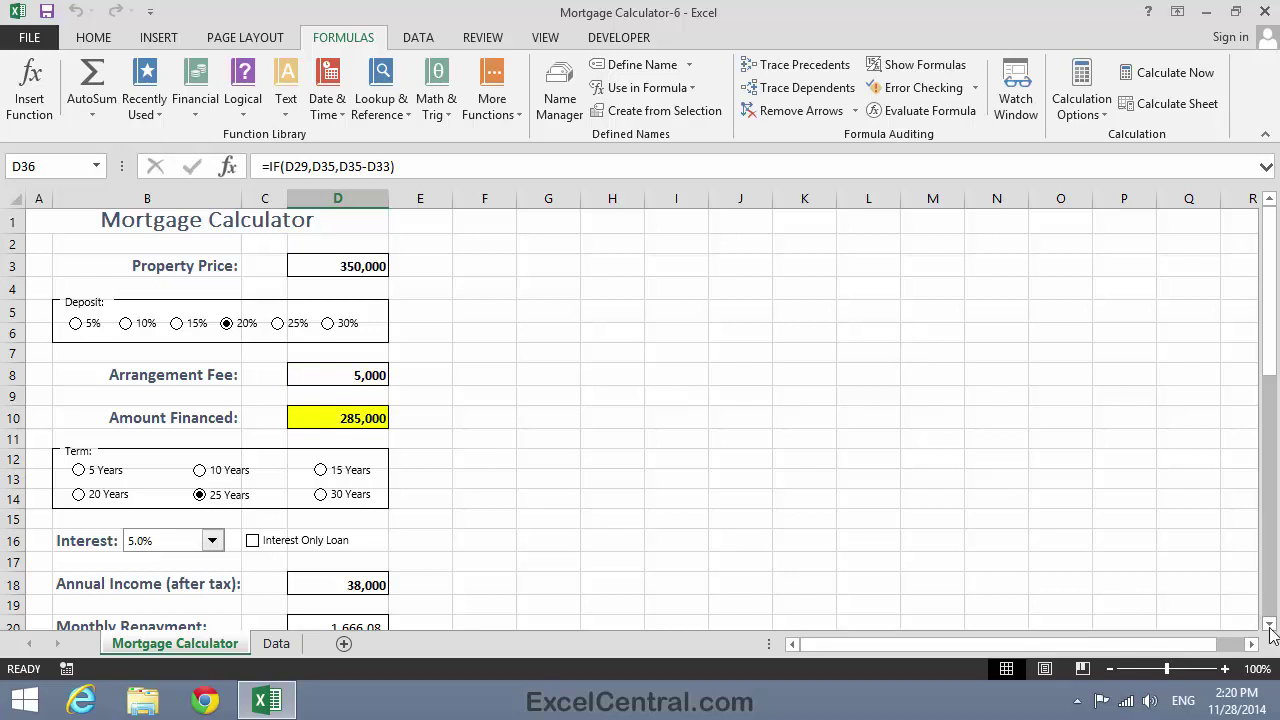
pyautogui.click(1269, 624)
pyautogui.click(1269, 624)
pyautogui.click(1269, 624)
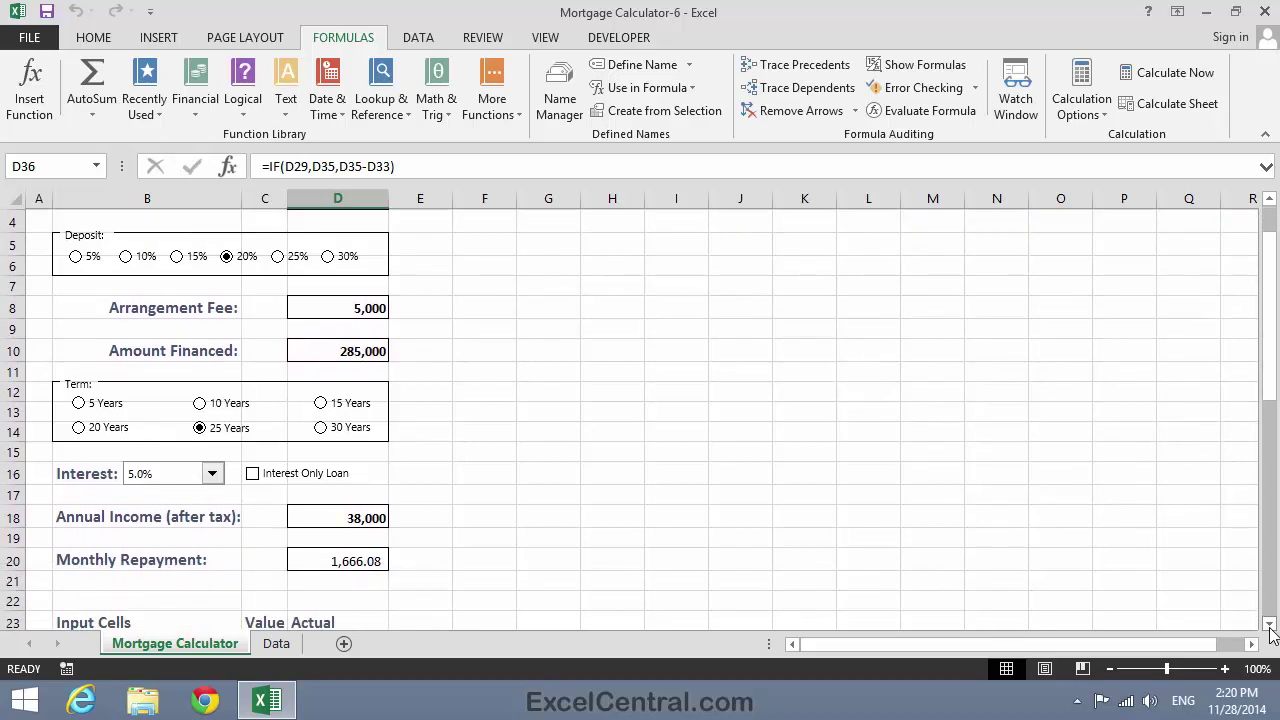
pyautogui.click(1269, 624)
pyautogui.click(1269, 624)
pyautogui.click(1269, 624)
pyautogui.click(1269, 624)
pyautogui.click(1269, 624)
pyautogui.click(1269, 624)
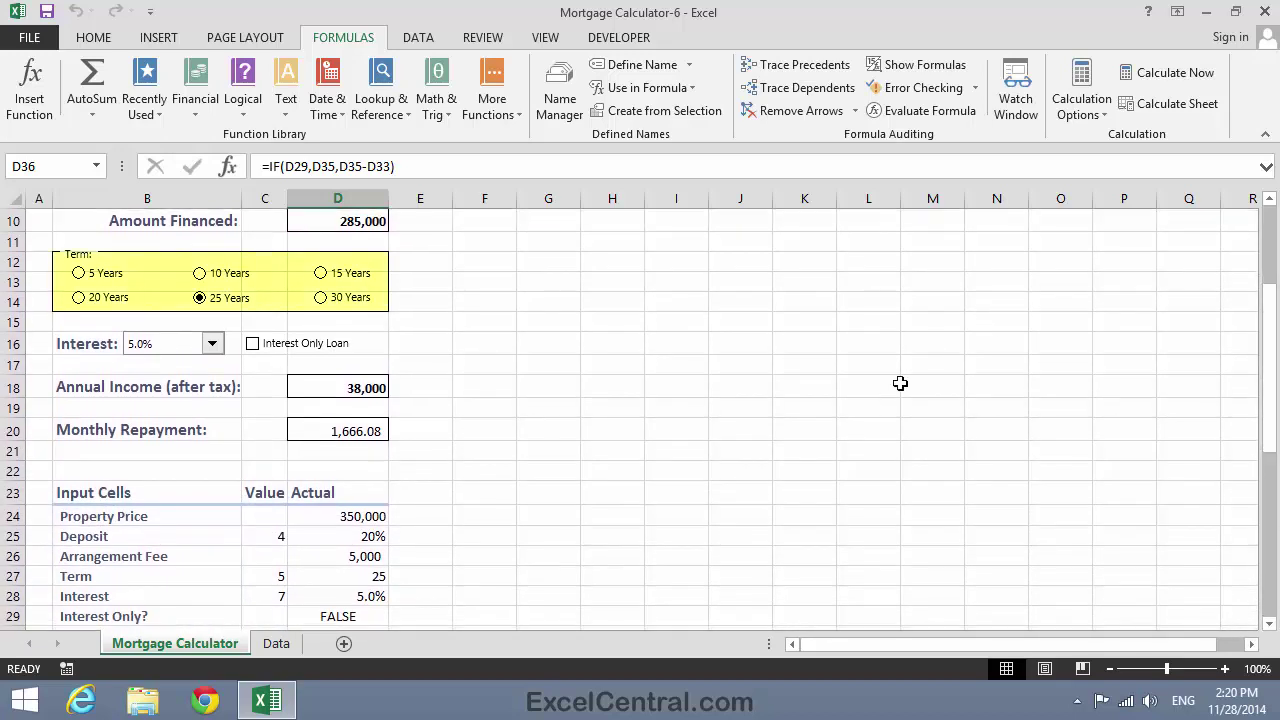
pyautogui.click(84, 299)
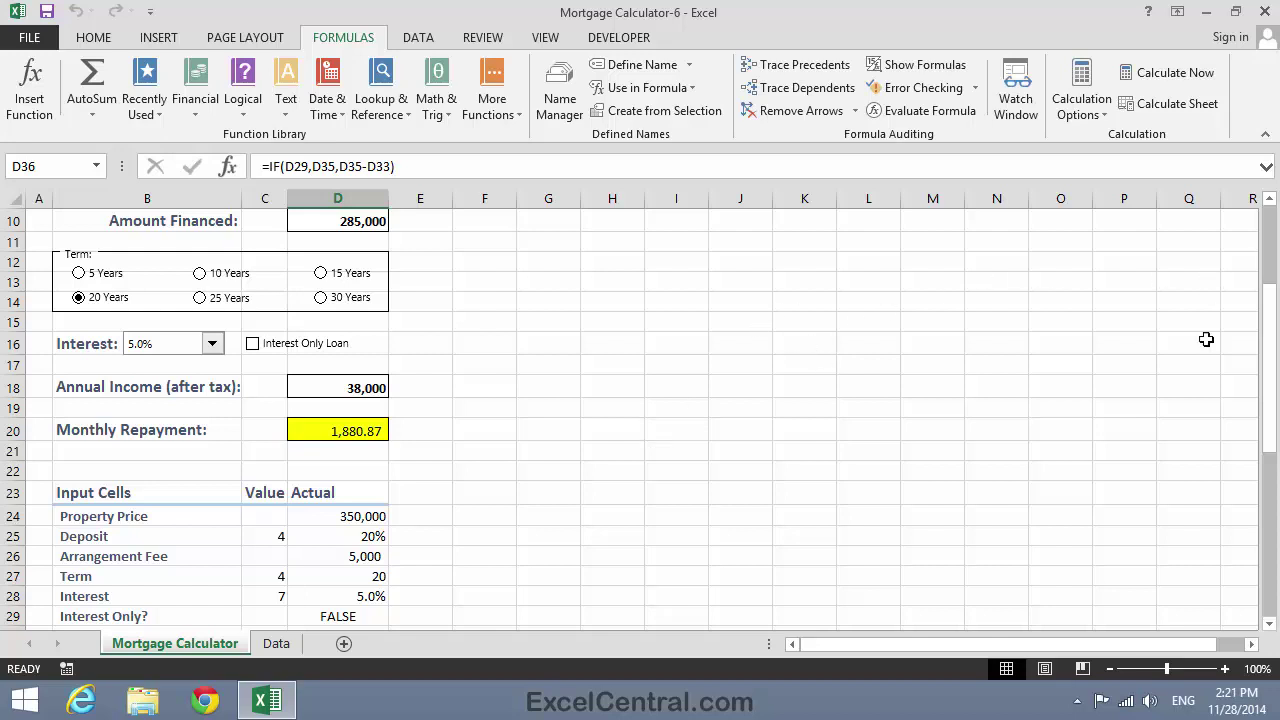
pyautogui.moveTo(1271, 363); pyautogui.dragTo(1271, 532)
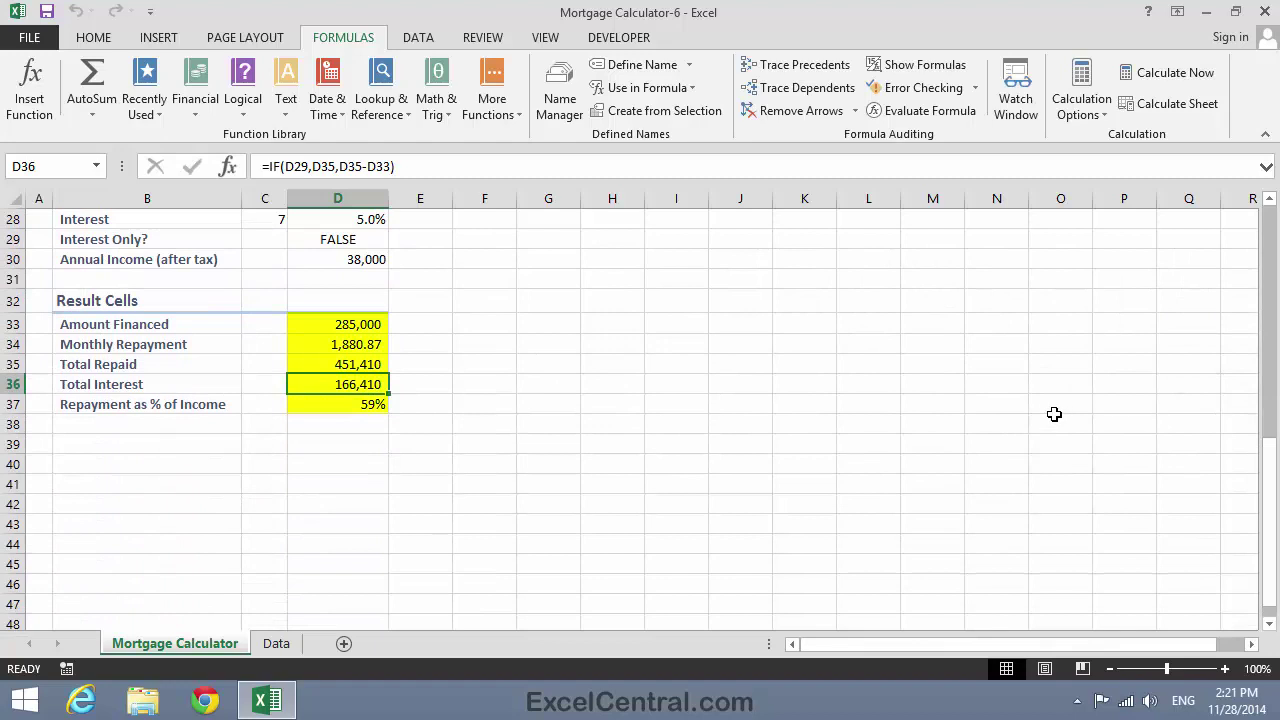
pyautogui.moveTo(1270, 515); pyautogui.dragTo(1270, 476)
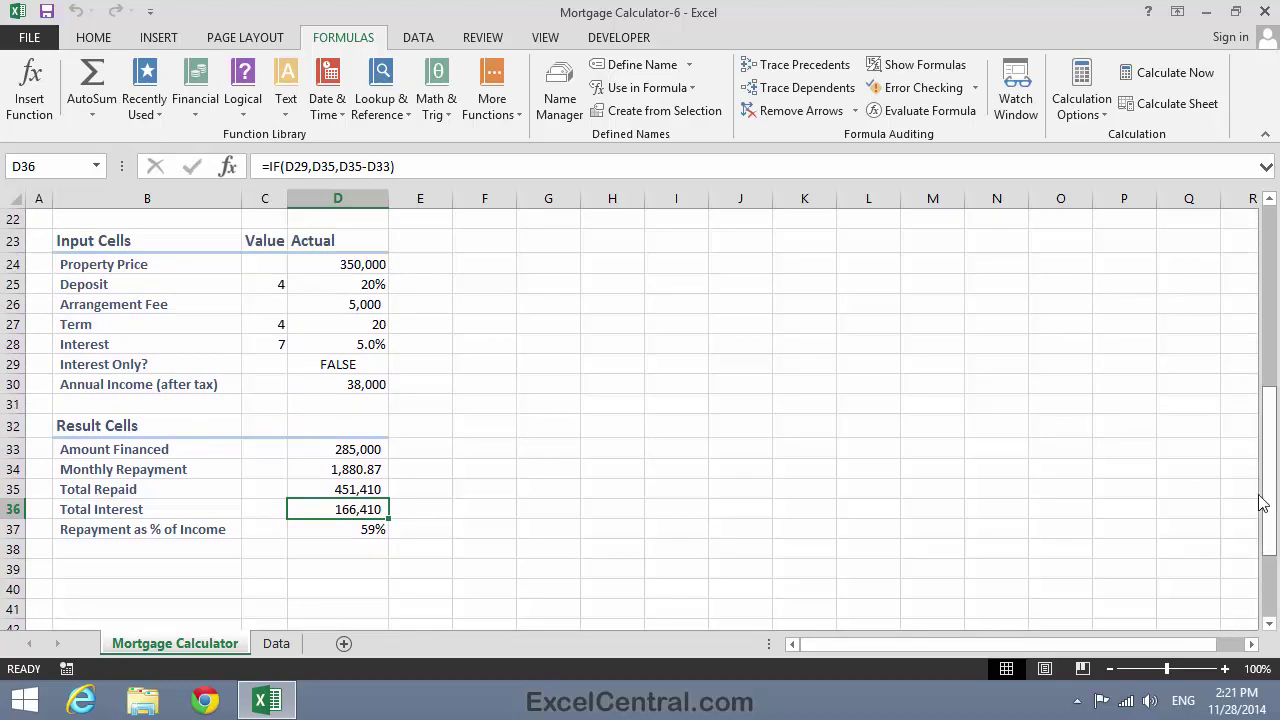
# Step: Turn Interest Only Loan back on and check repayment 1,187.50 and Total Interest 285,000
pyautogui.moveTo(1270, 522); pyautogui.dragTo(1268, 370)
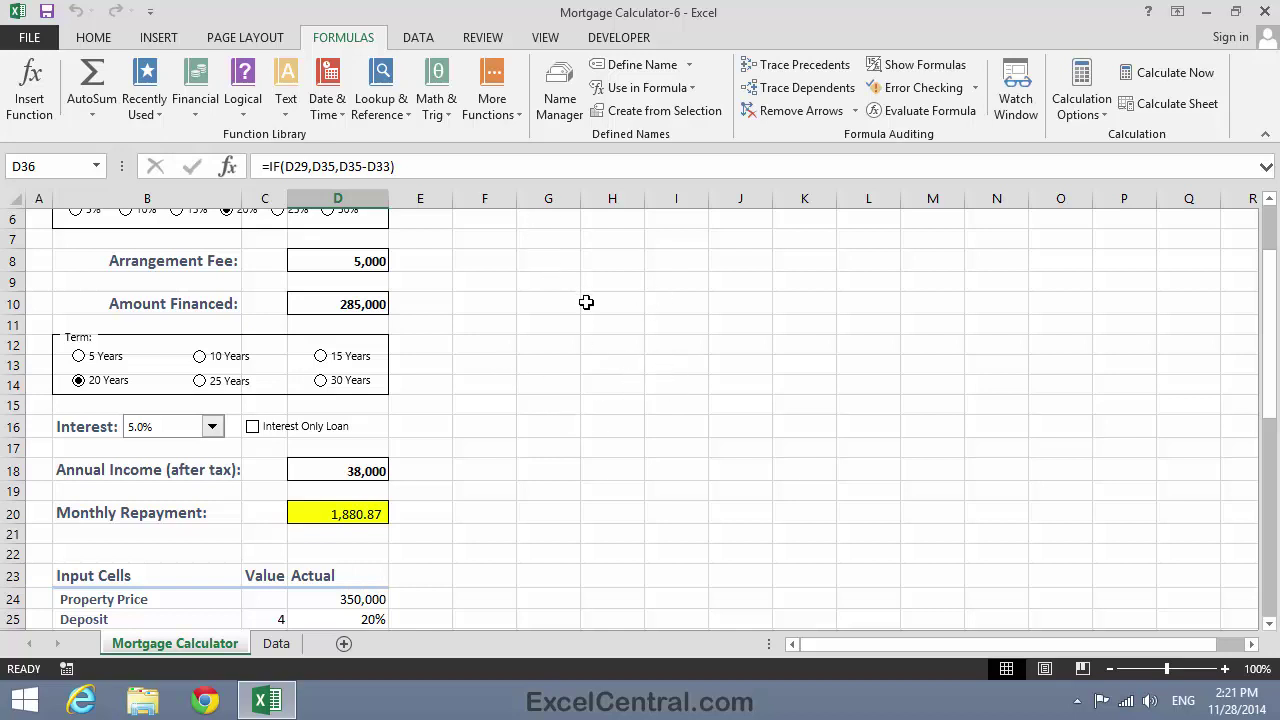
pyautogui.click(252, 428)
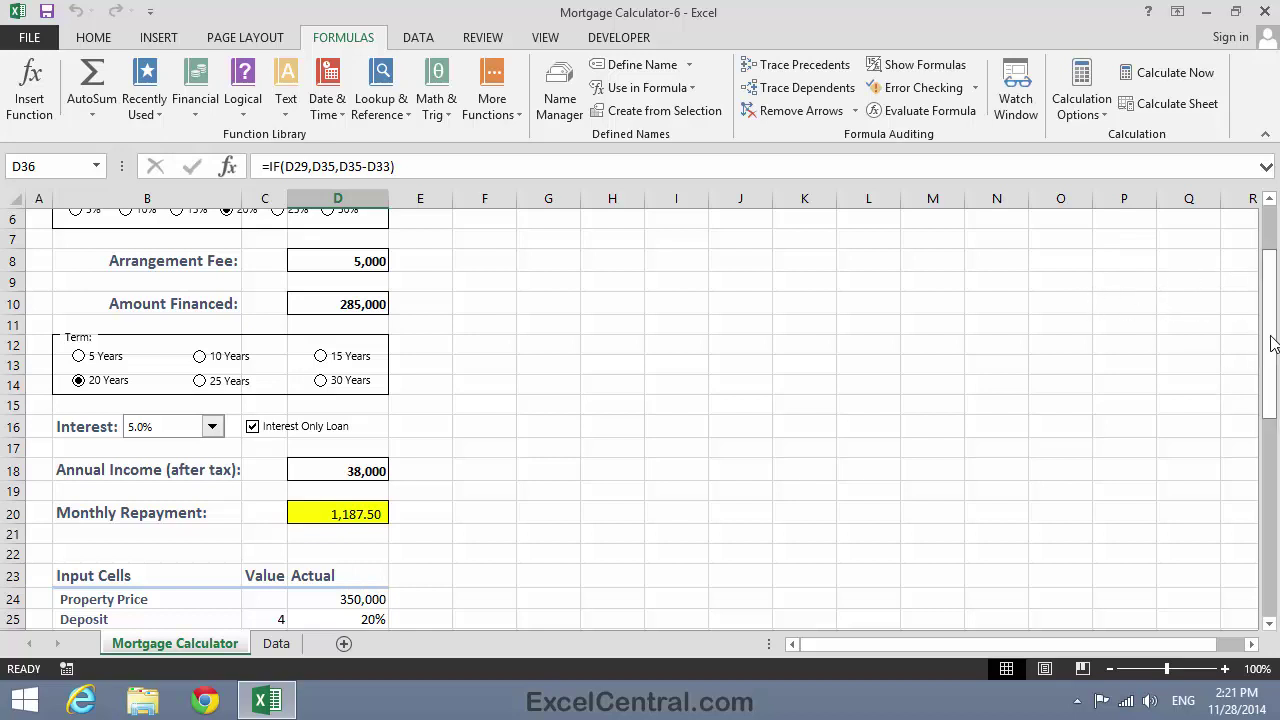
pyautogui.moveTo(1272, 343); pyautogui.dragTo(1248, 450)
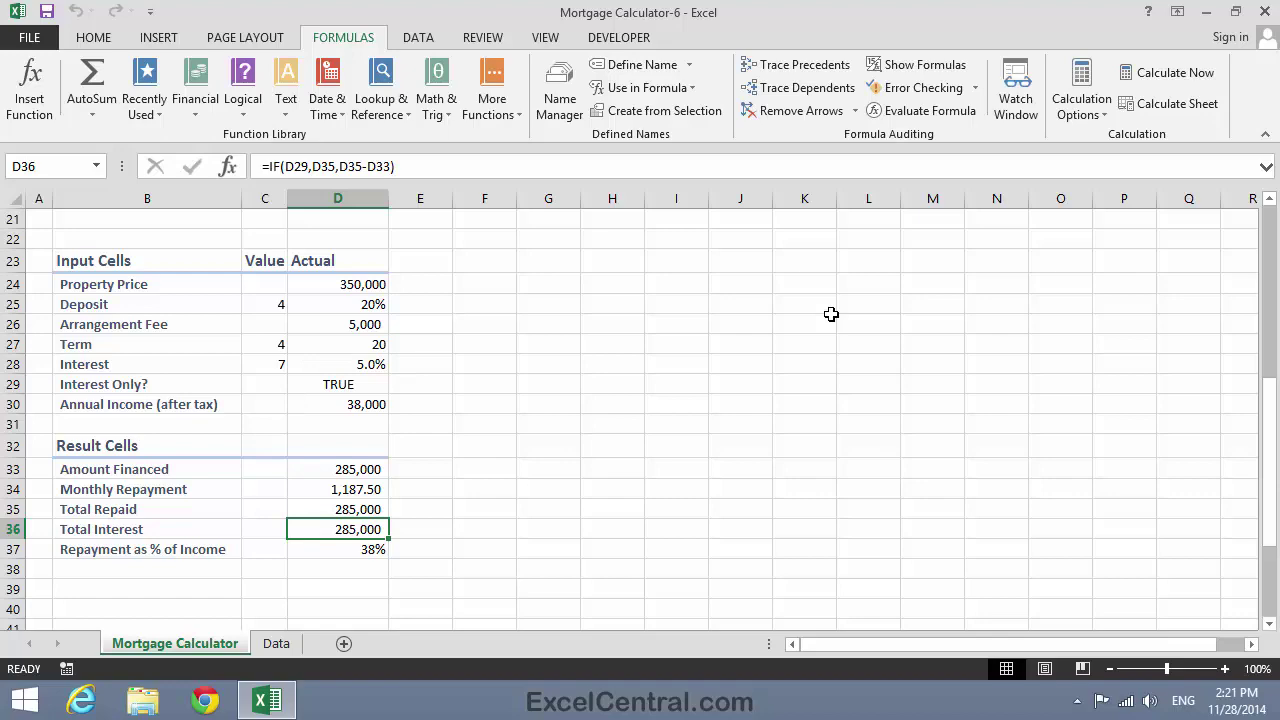
# Step: Save As 'Mortgage Calculator-7', changing the trailing 6 to 7, in the Excel 2013 Expert Skills folder
pyautogui.click(623, 343)
pyautogui.click(30, 37)
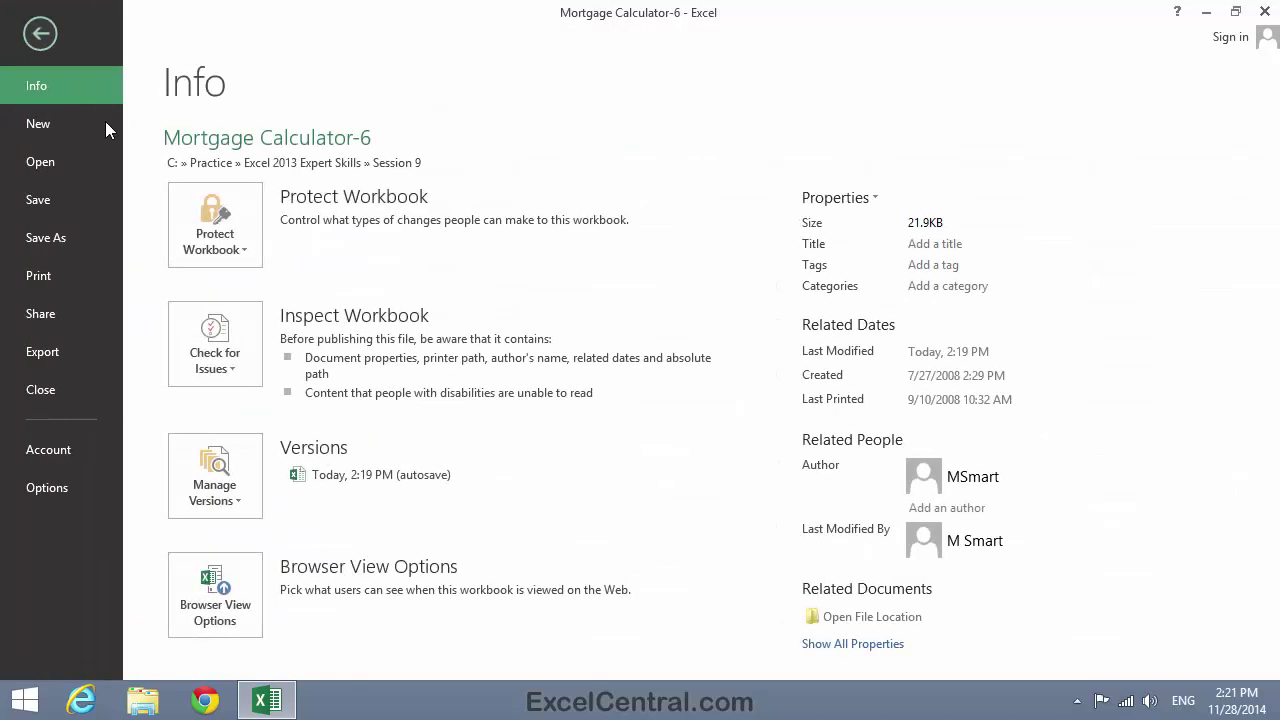
pyautogui.click(48, 241)
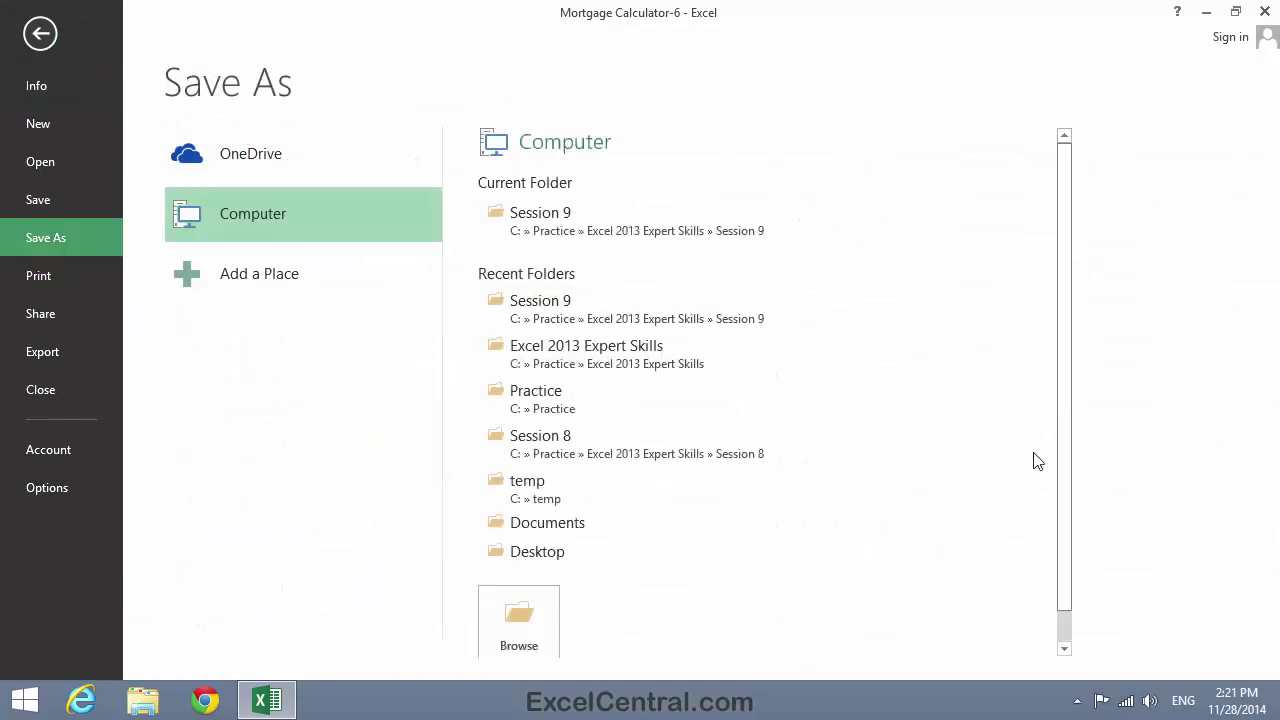
pyautogui.click(535, 615)
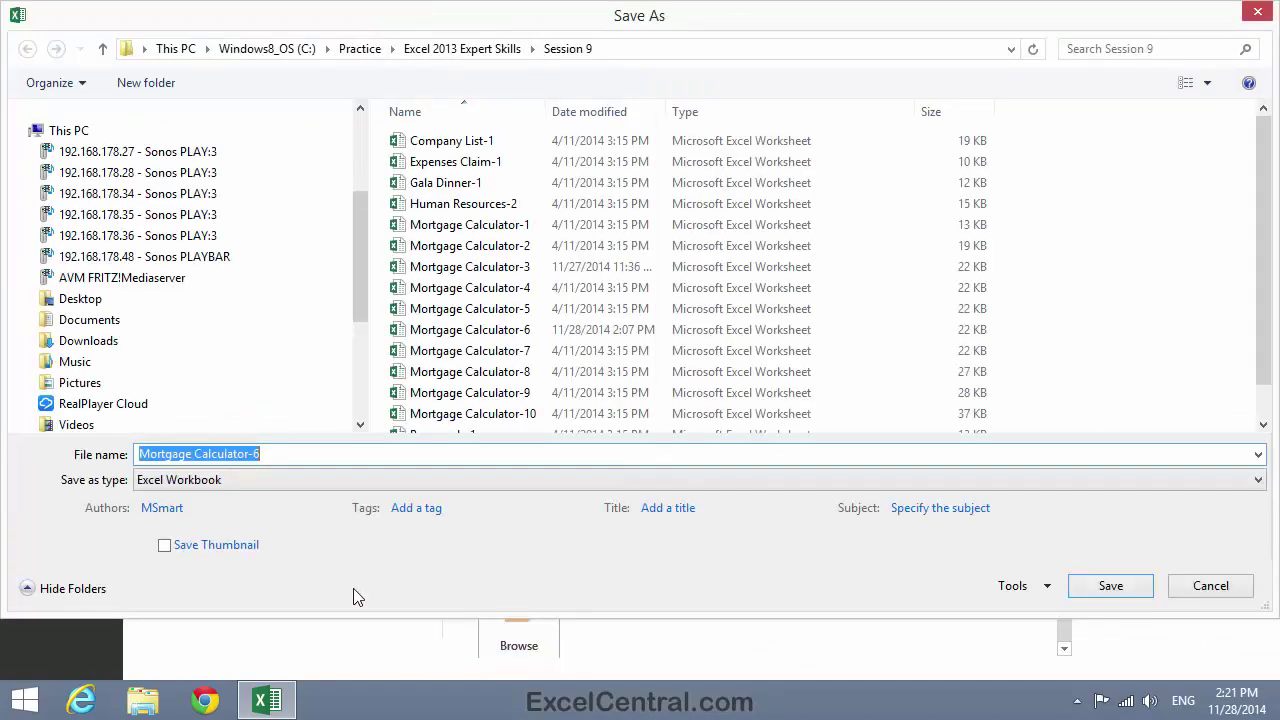
pyautogui.click(266, 456)
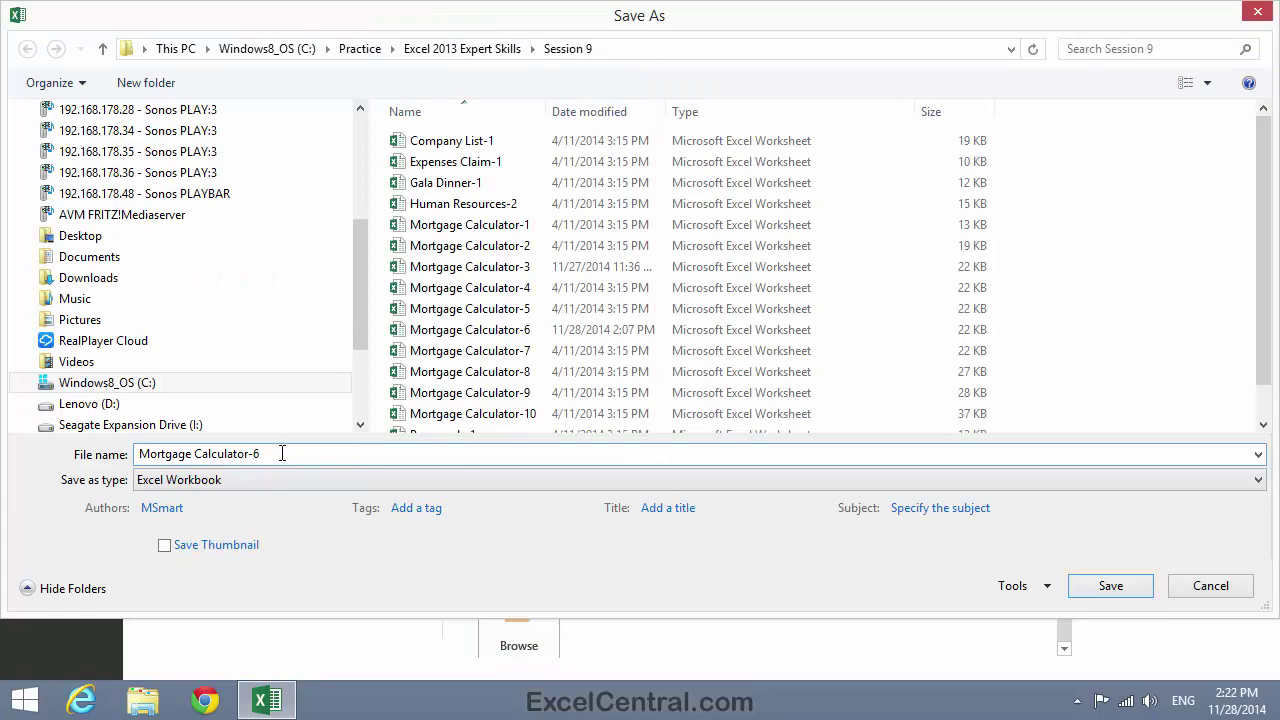
pyautogui.press('BackSpace')
pyautogui.write('7')
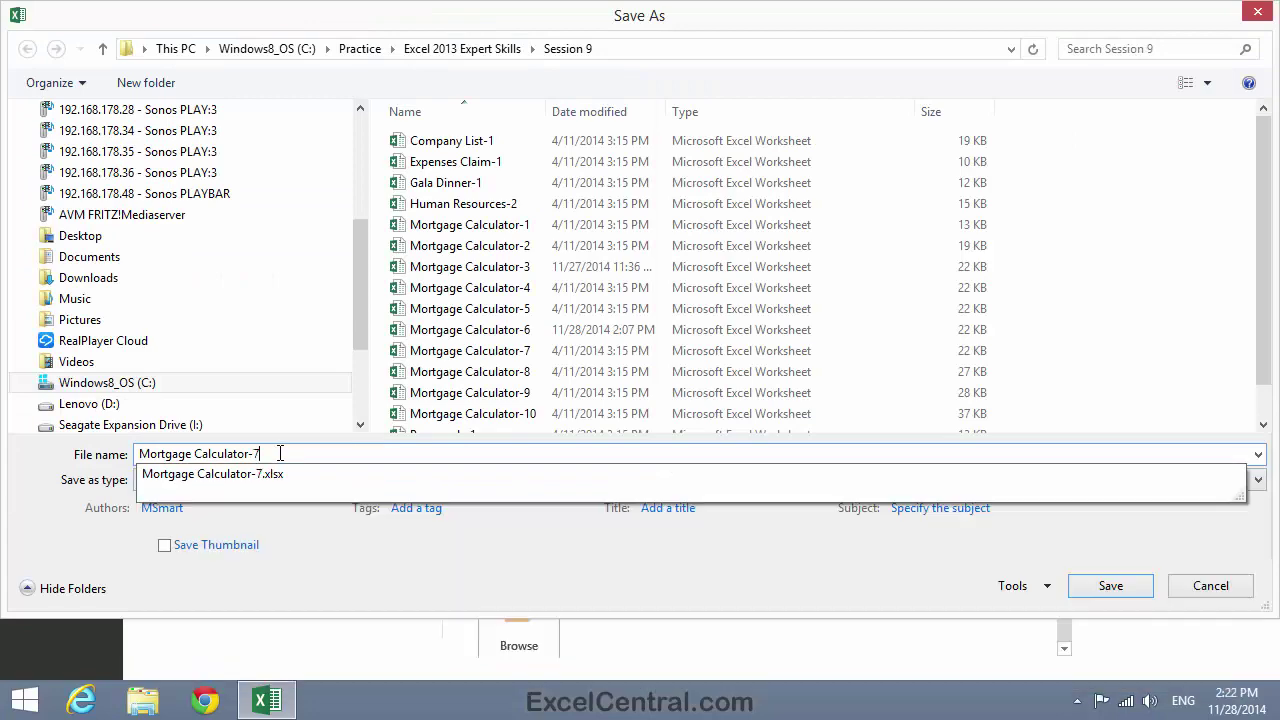
pyautogui.click(455, 48)
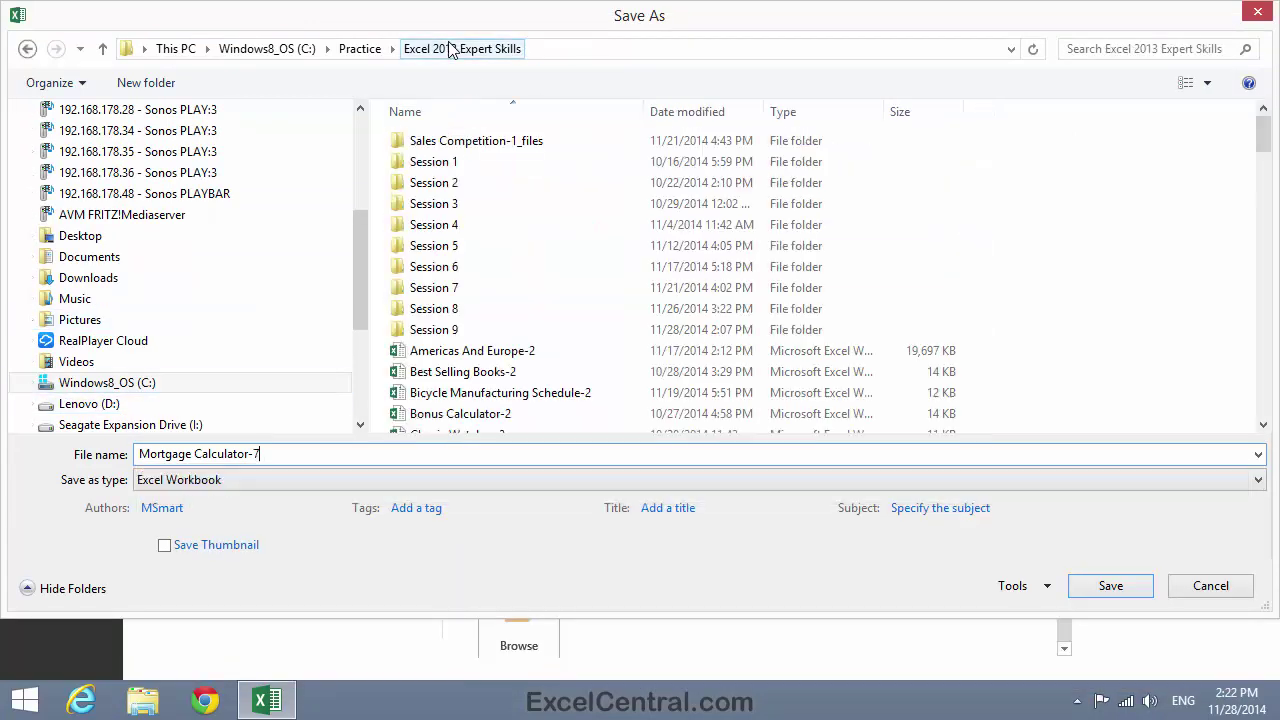